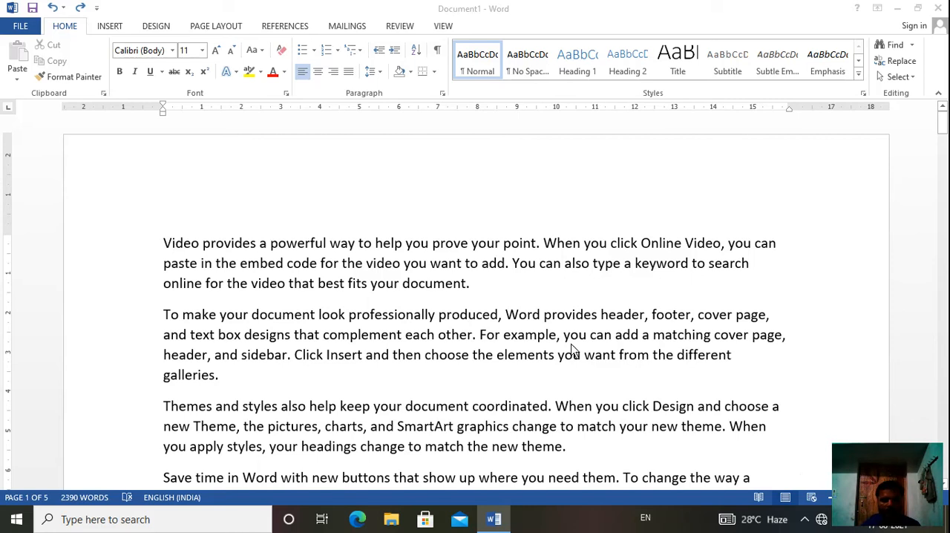
- Insert a WordArt object in the orange outlined style with a white fill and move it above the first paragraph
{"action": "left_click", "coordinate": [571, 344]}
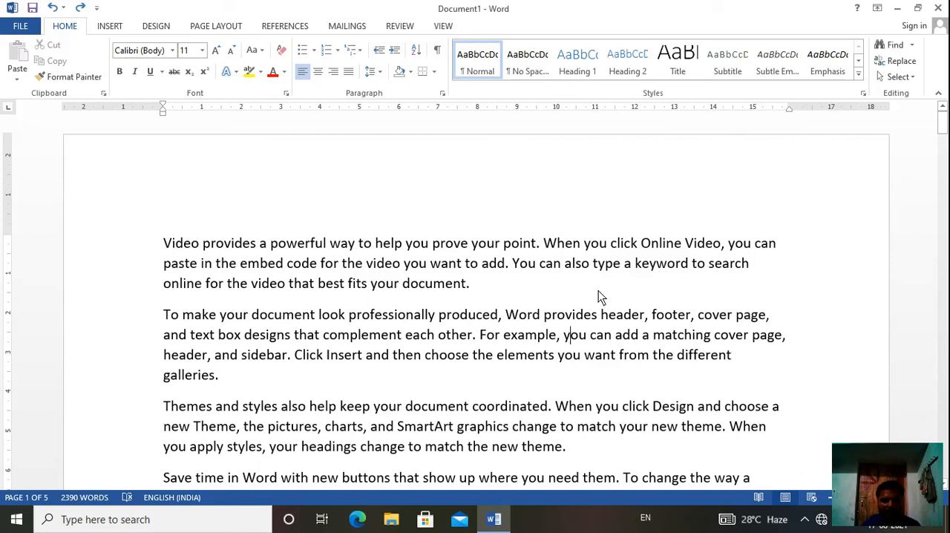
{"action": "left_click", "coordinate": [121, 26]}
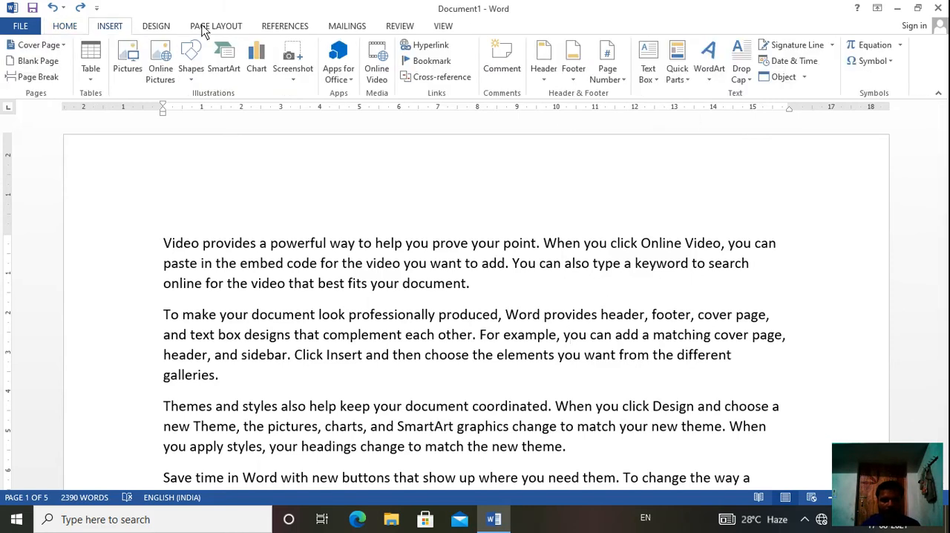
{"action": "left_click", "coordinate": [704, 74]}
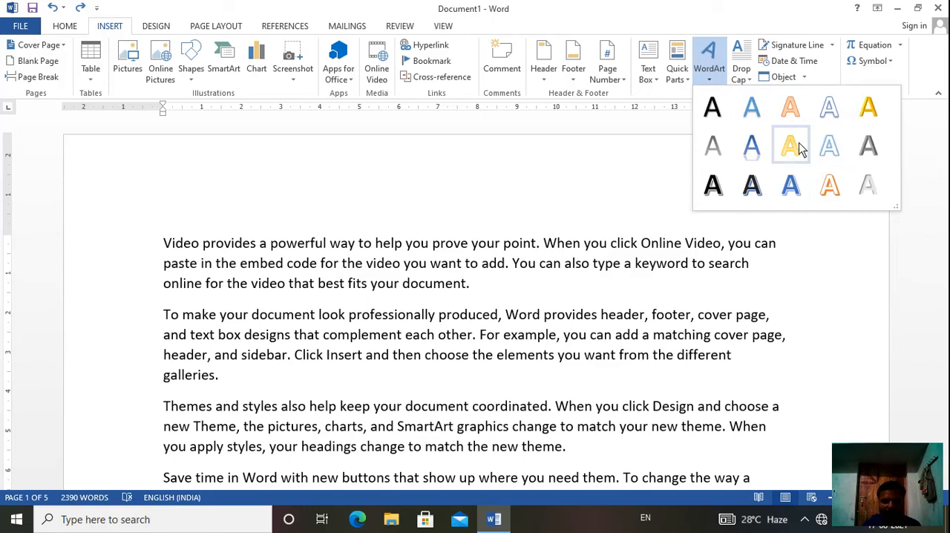
{"action": "left_click", "coordinate": [825, 191]}
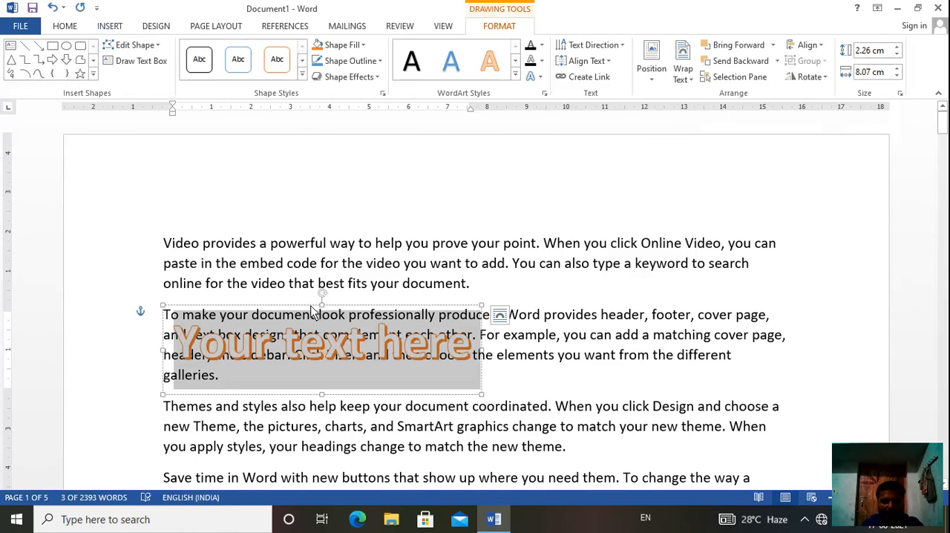
{"action": "left_click_drag", "start_coordinate": [312, 312], "coordinate": [383, 174]}
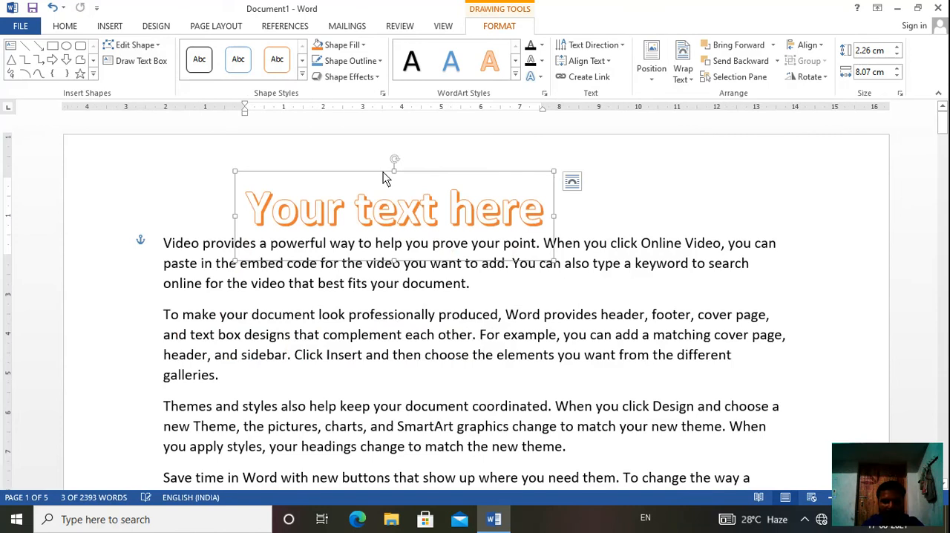
- Replace the WordArt placeholder text with a sentence made of a first name followed by "is a good boy."
{"action": "left_click", "coordinate": [421, 212]}
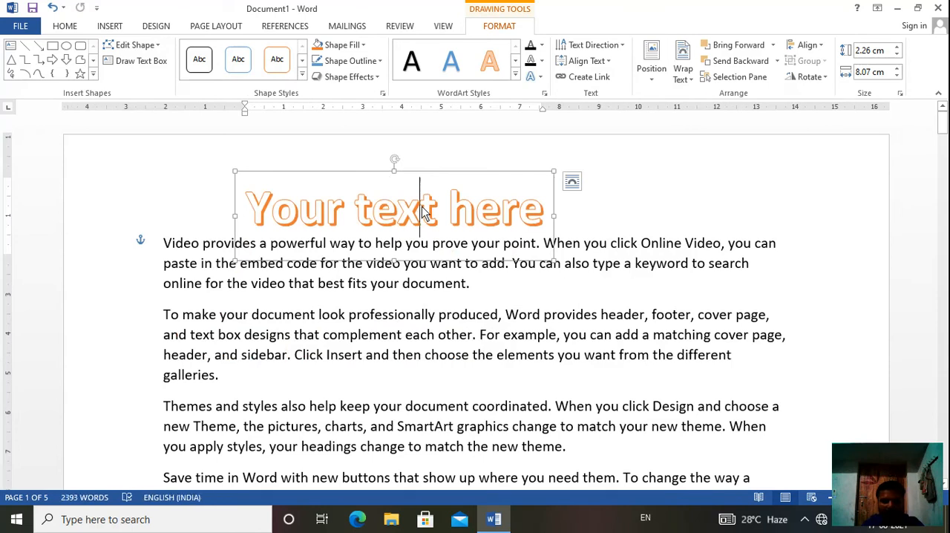
{"action": "double_click", "coordinate": [545, 216]}
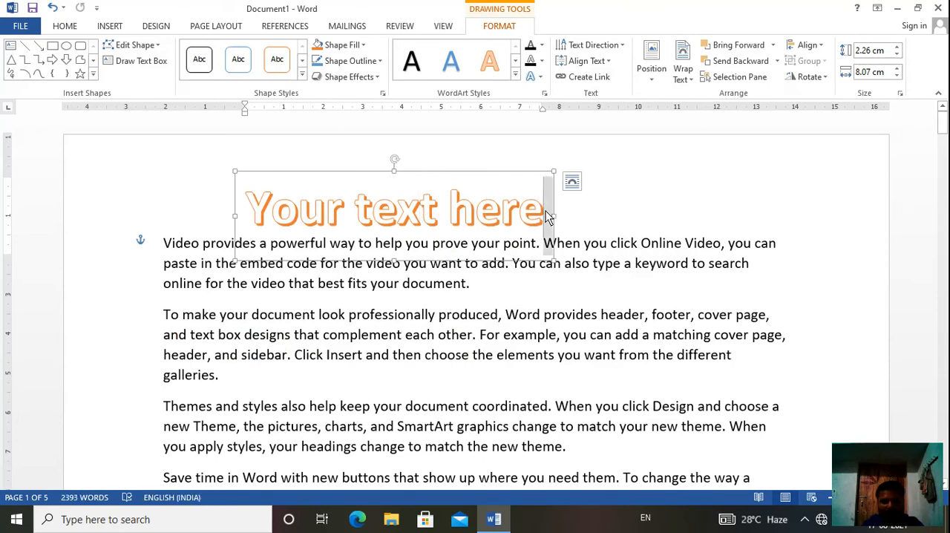
{"action": "left_click", "coordinate": [546, 216]}
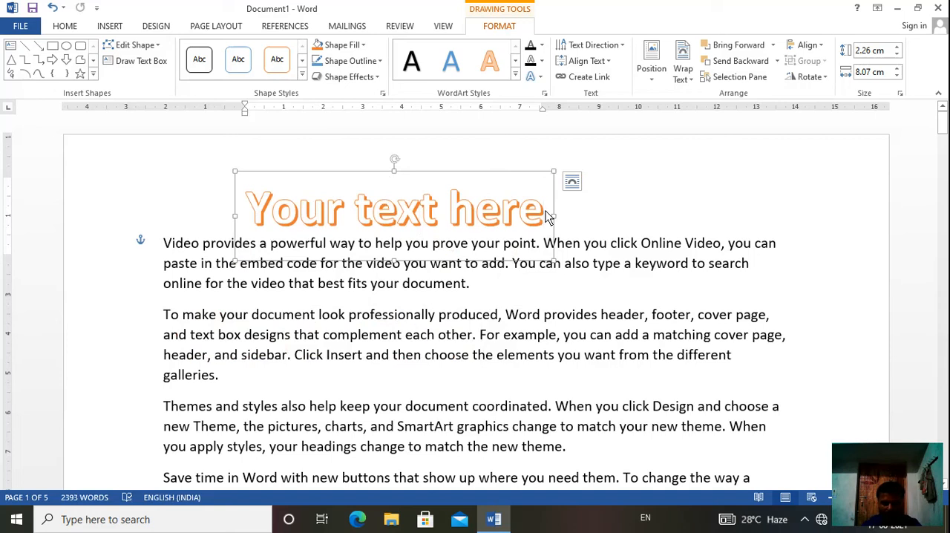
{"action": "key", "text": "BackSpace"}
{"action": "key", "text": "BackSpace"}
{"action": "key", "text": "BackSpace"}
{"action": "key", "text": "BackSpace"}
{"action": "key", "text": "BackSpace"}
{"action": "key", "text": "BackSpace"}
{"action": "key", "text": "BackSpace"}
{"action": "key", "text": "BackSpace"}
{"action": "key", "text": "BackSpace"}
{"action": "key", "text": "BackSpace"}
{"action": "key", "text": "BackSpace"}
{"action": "key", "text": "BackSpace"}
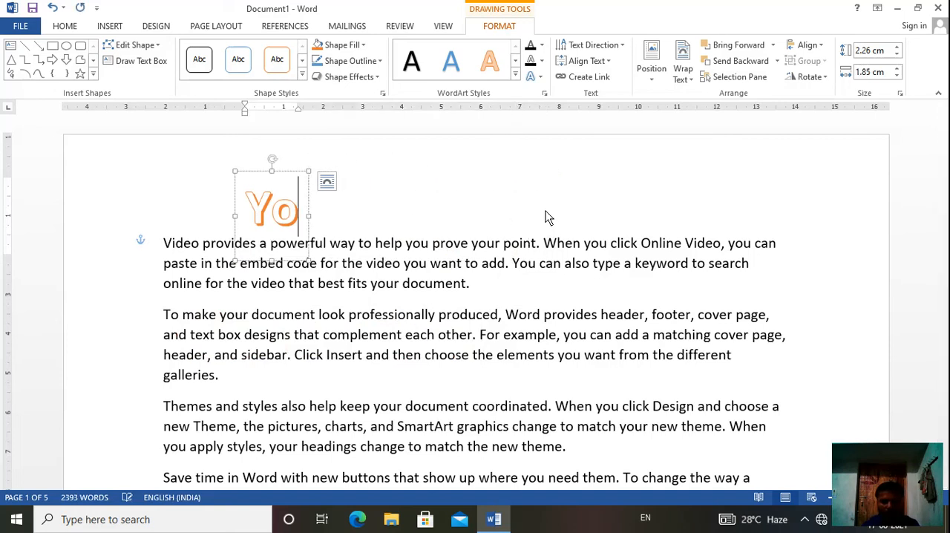
{"action": "key", "text": "BackSpace"}
{"action": "key", "text": "BackSpace"}
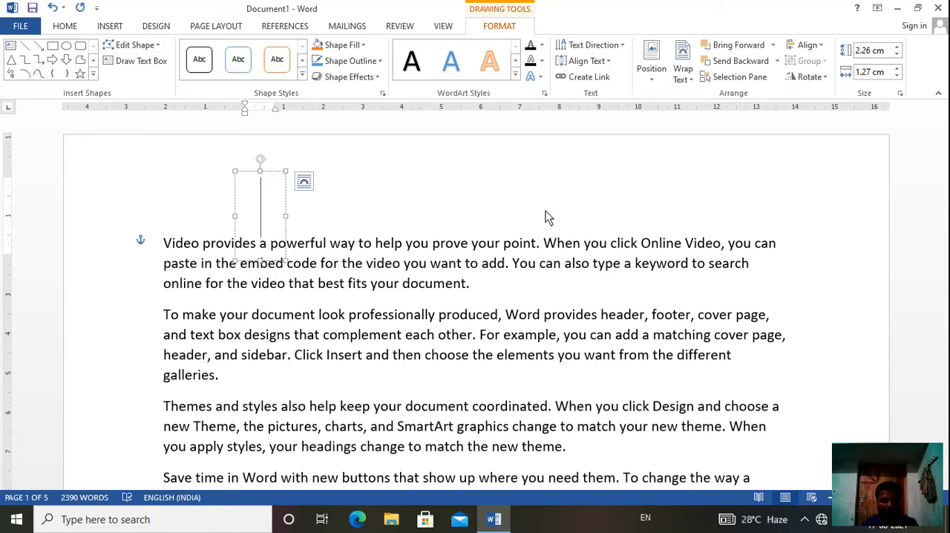
{"action": "type", "text": "Ram"}
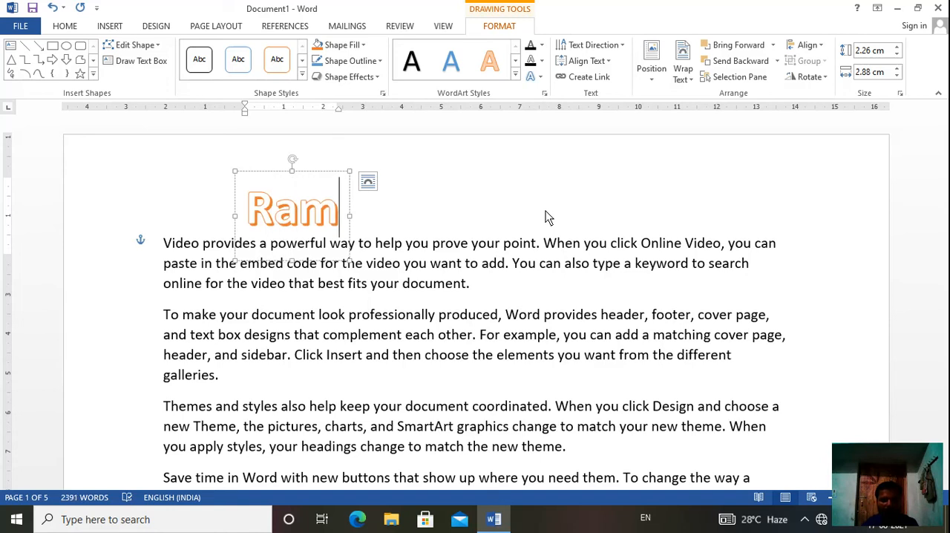
{"action": "type", "text": " is a"}
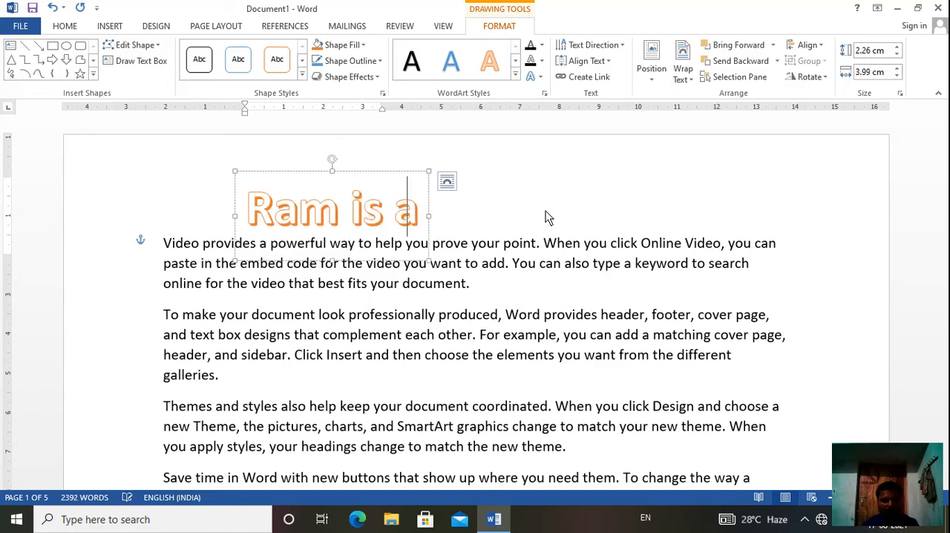
{"action": "type", "text": " good bo"}
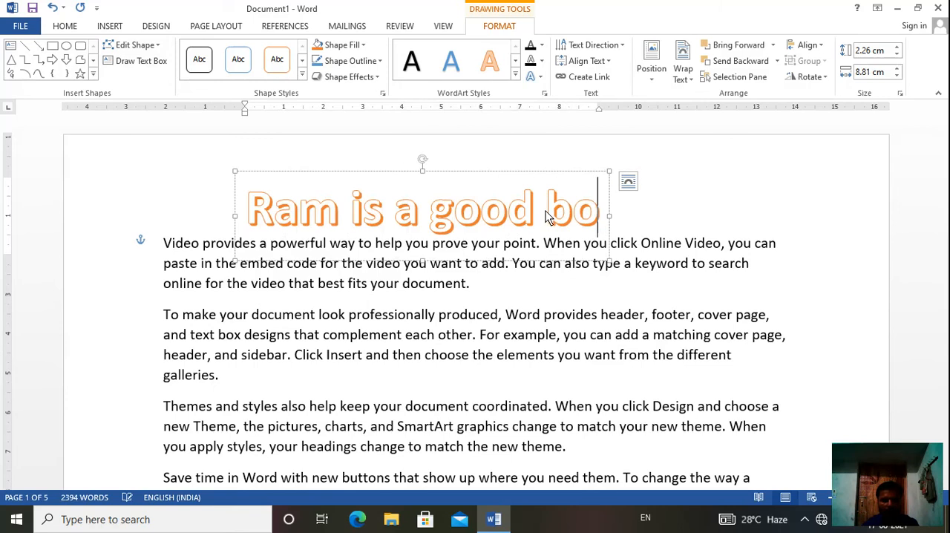
{"action": "type", "text": "y."}
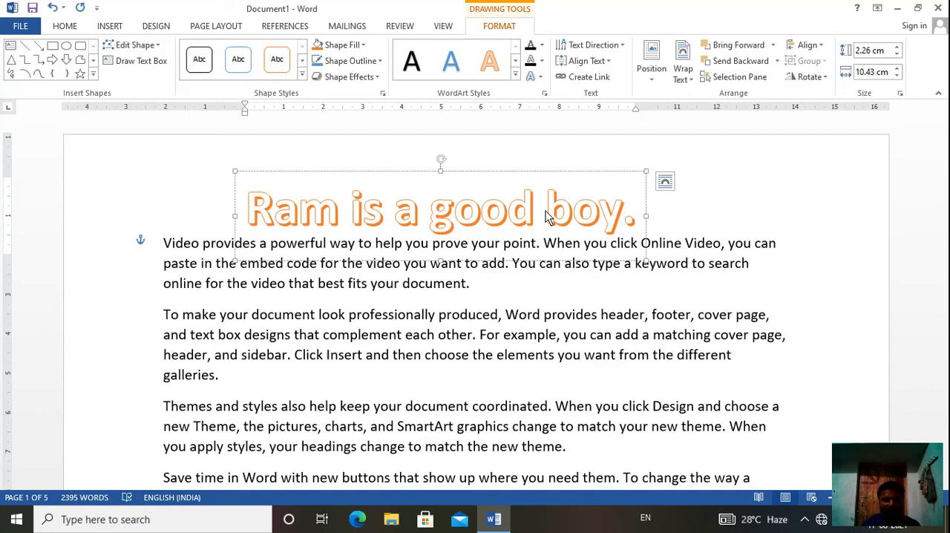
{"action": "left_click", "coordinate": [599, 349]}
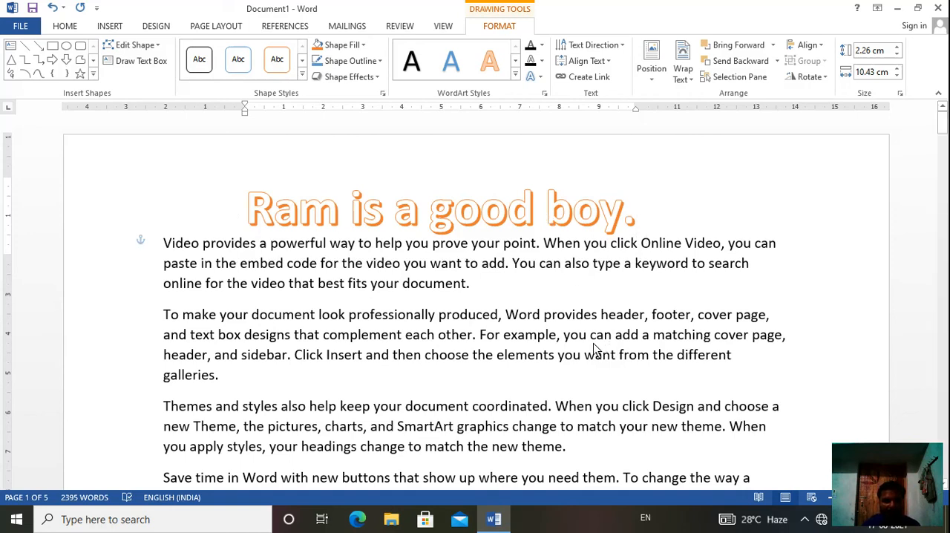
- Apply the solid blue shape style from the gallery's third row to the WordArt box and preview alternative fill colors
{"action": "left_click", "coordinate": [510, 212]}
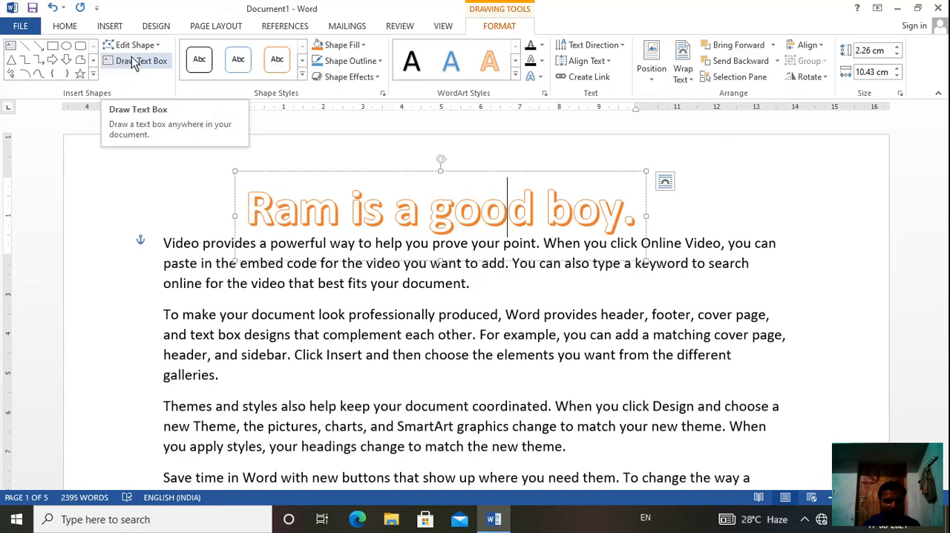
{"action": "left_click", "coordinate": [302, 78]}
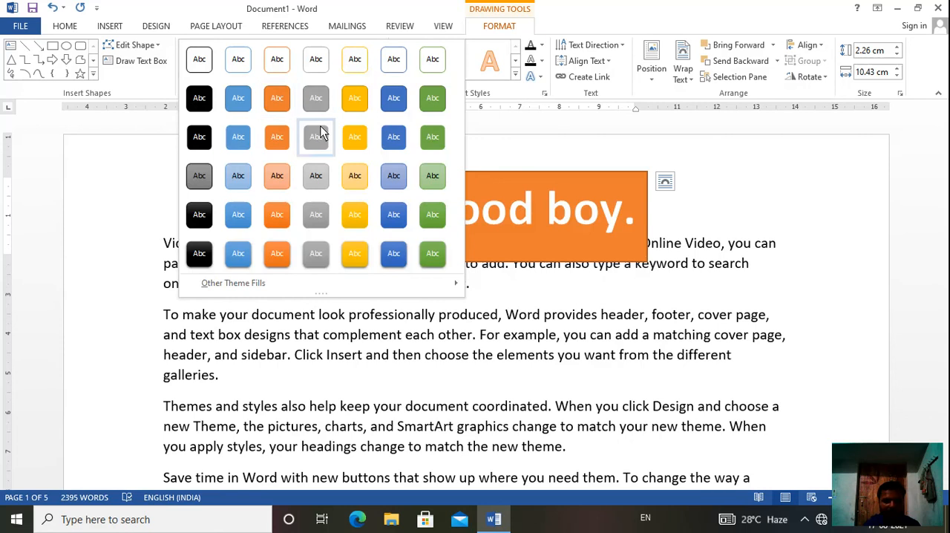
{"action": "left_click", "coordinate": [384, 142]}
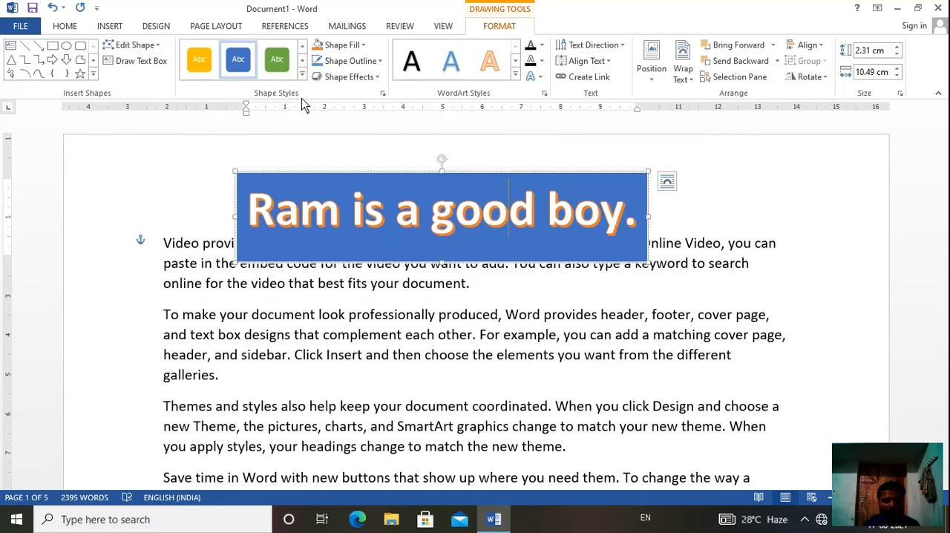
{"action": "left_click", "coordinate": [364, 47]}
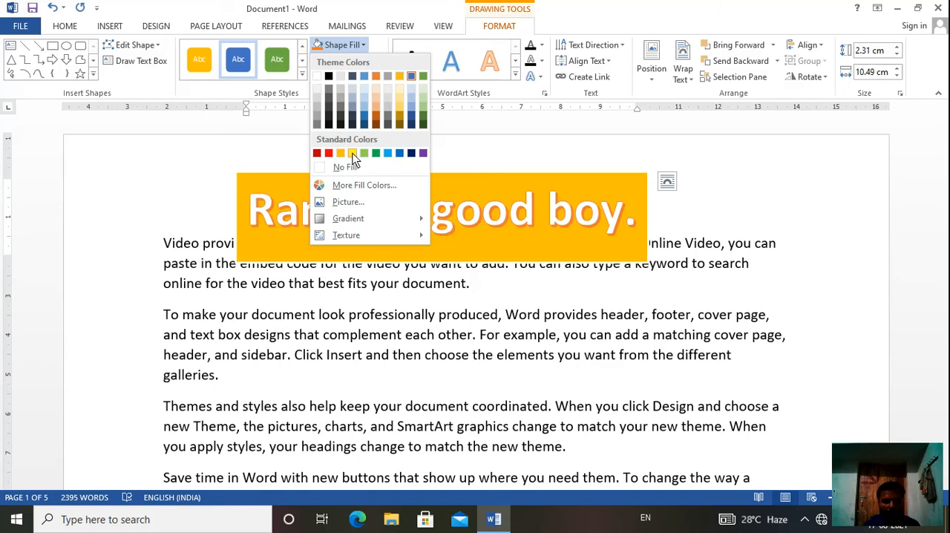
{"action": "left_click", "coordinate": [421, 123]}
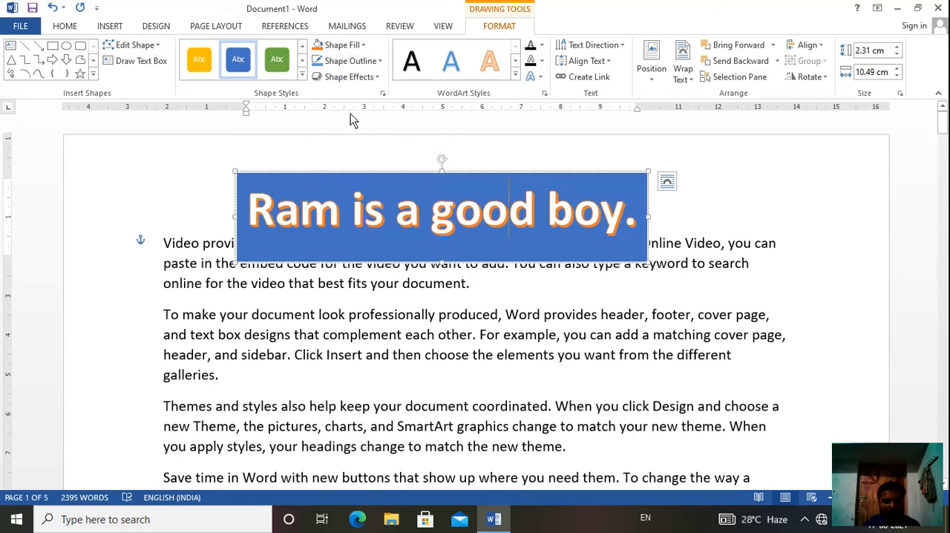
- Give the WordArt box a red outline with a weight of 4½ pt
{"action": "left_click", "coordinate": [379, 62]}
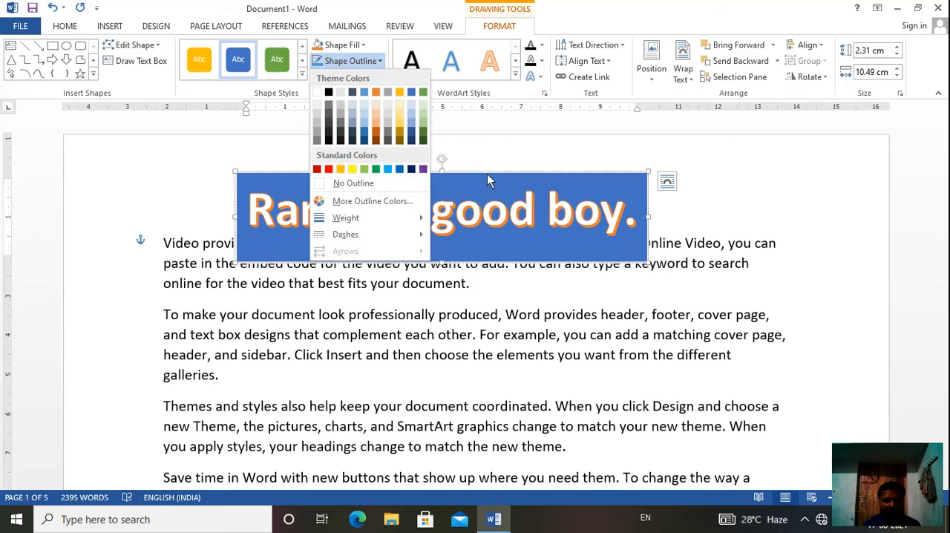
{"action": "left_click", "coordinate": [328, 169]}
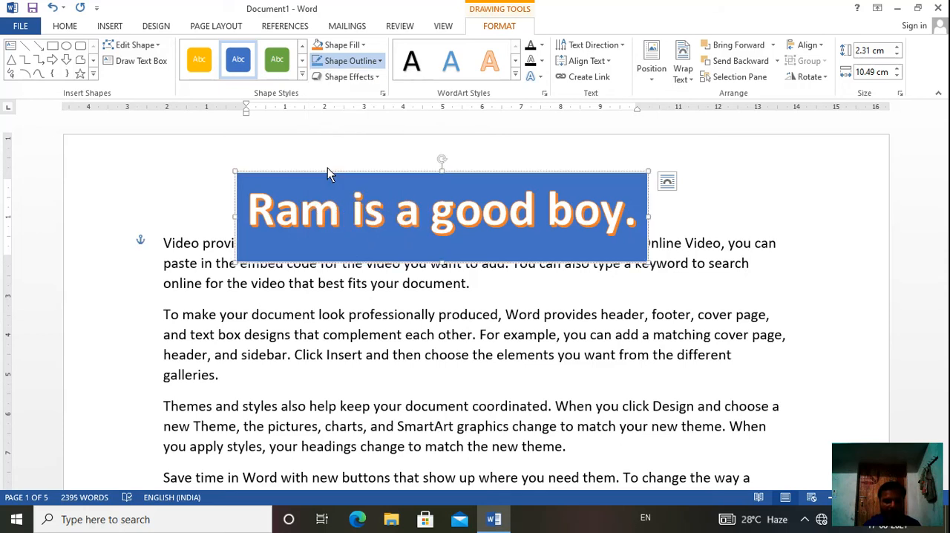
{"action": "left_click", "coordinate": [381, 62]}
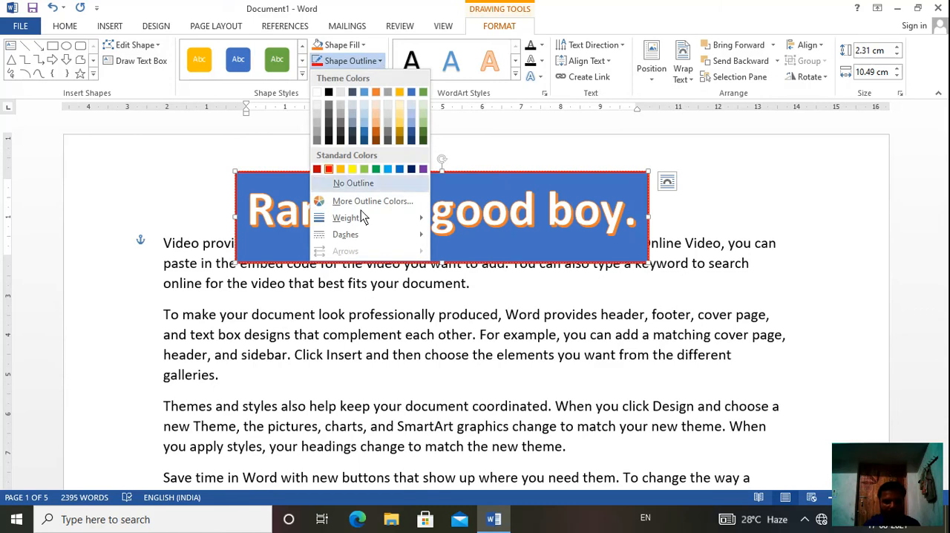
{"action": "mouse_move", "coordinate": [367, 221]}
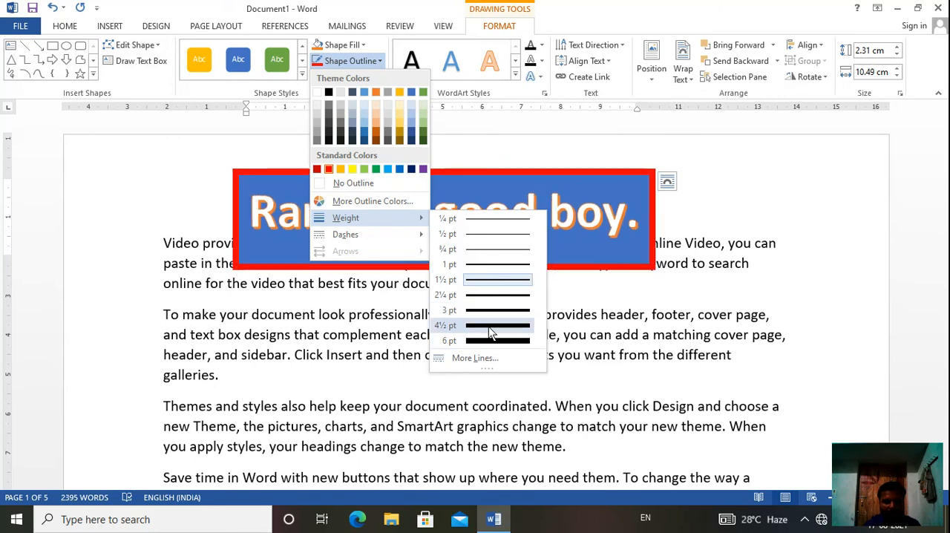
{"action": "left_click", "coordinate": [490, 327]}
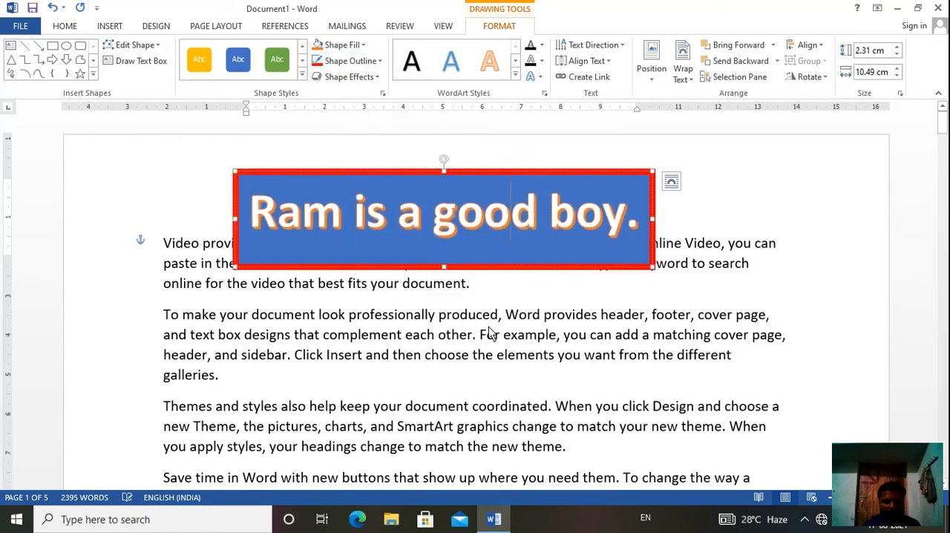
- Set the dash style of the WordArt box's outline to Round Dot
{"action": "left_click", "coordinate": [378, 63]}
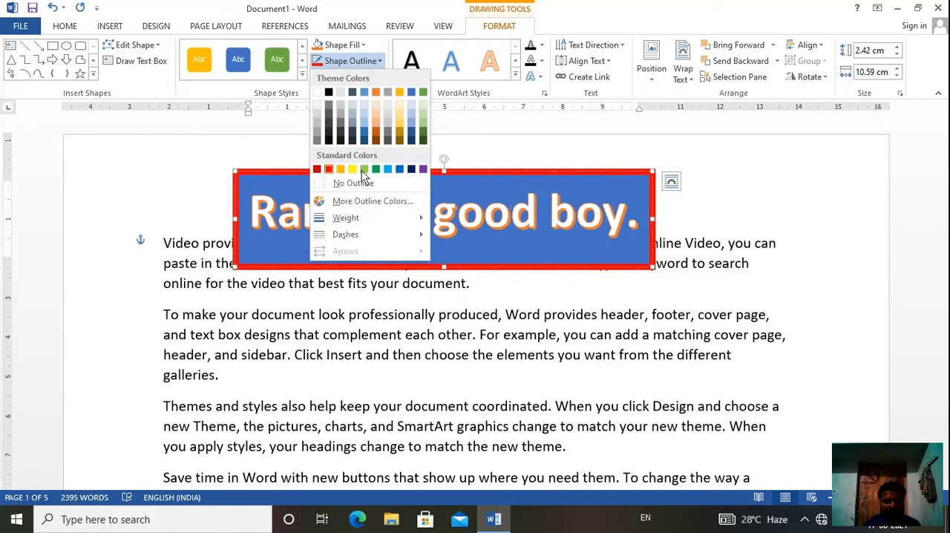
{"action": "mouse_move", "coordinate": [357, 238]}
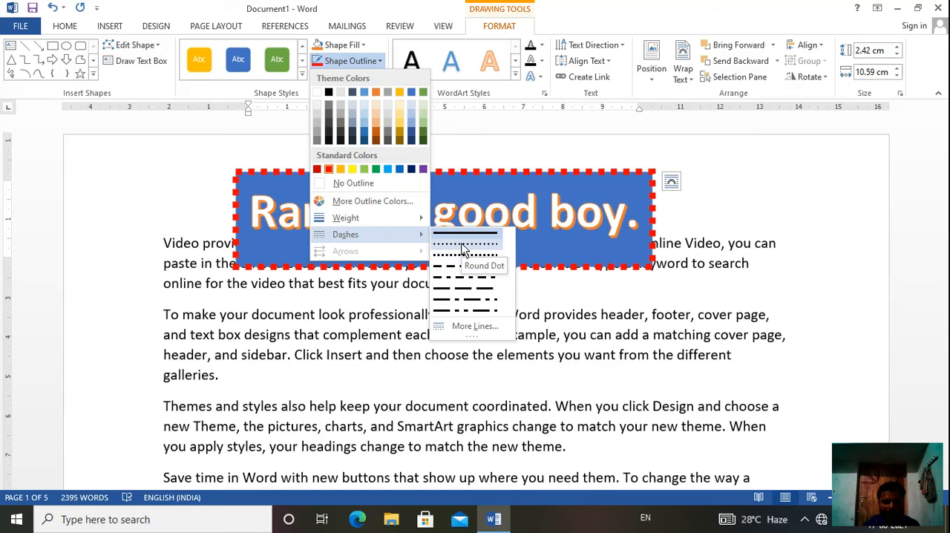
{"action": "left_click", "coordinate": [462, 245]}
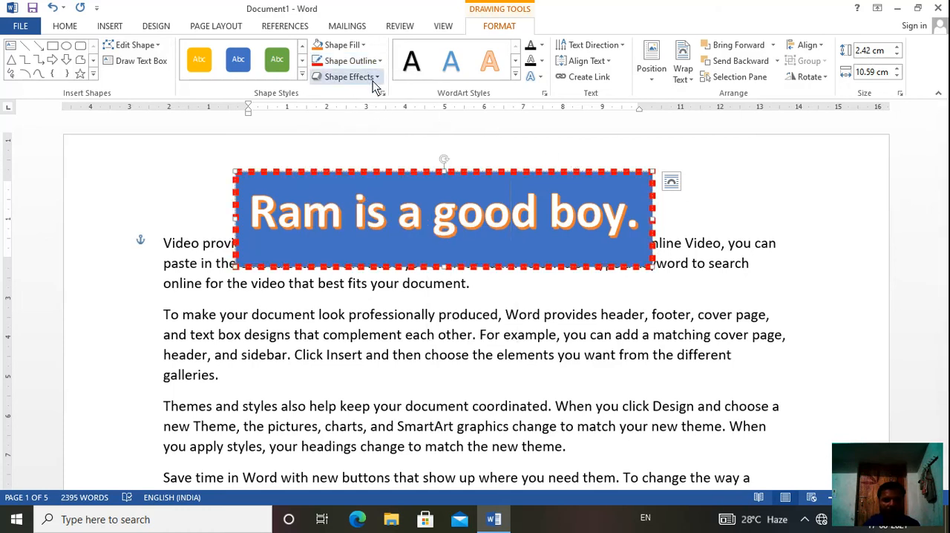
- Preview the shape effects on the WordArt box and apply the second preset in the third row of Parallel 3-D rotations
{"action": "left_click", "coordinate": [292, 187]}
{"action": "left_click", "coordinate": [377, 80]}
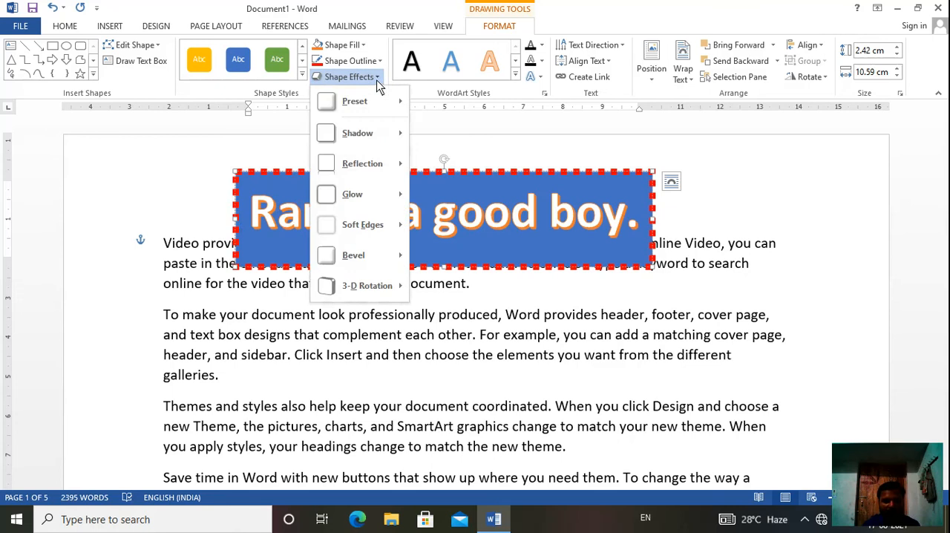
{"action": "mouse_move", "coordinate": [377, 131]}
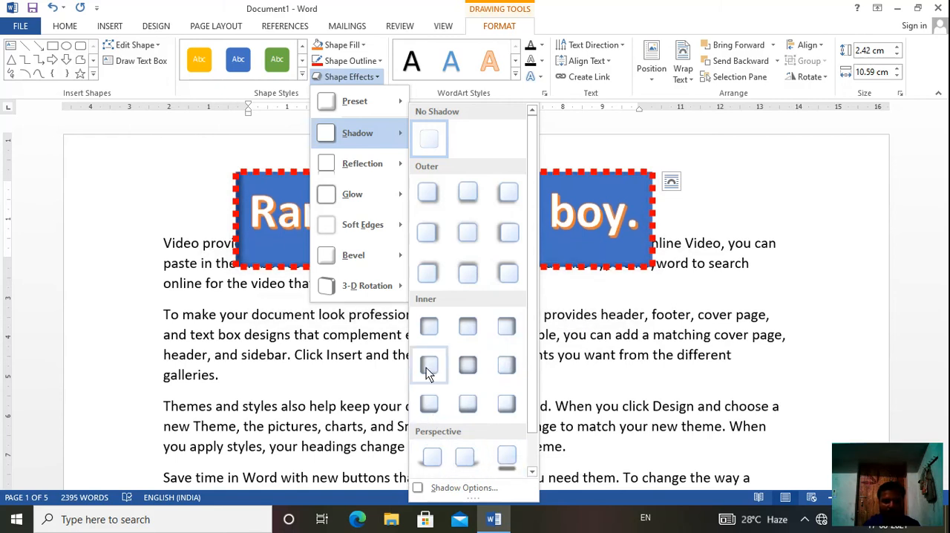
{"action": "mouse_move", "coordinate": [387, 170]}
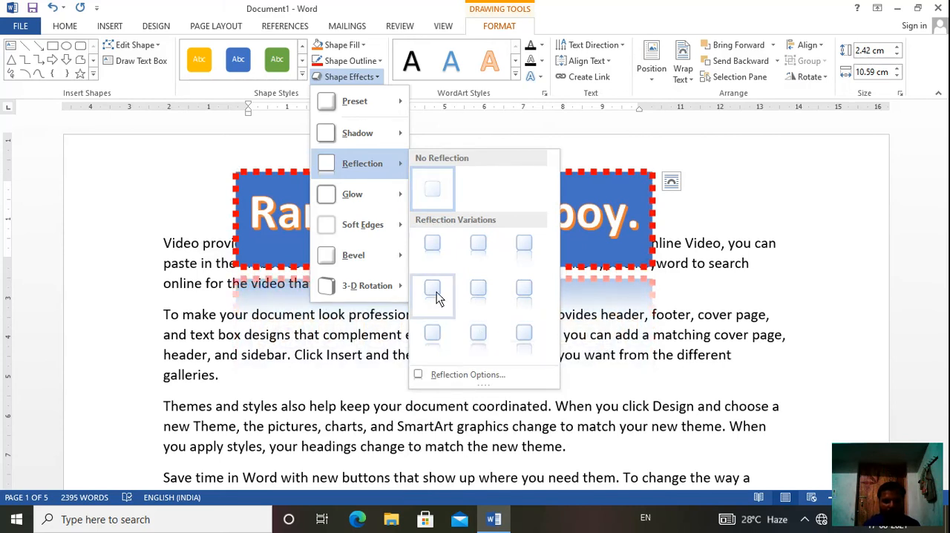
{"action": "mouse_move", "coordinate": [371, 198]}
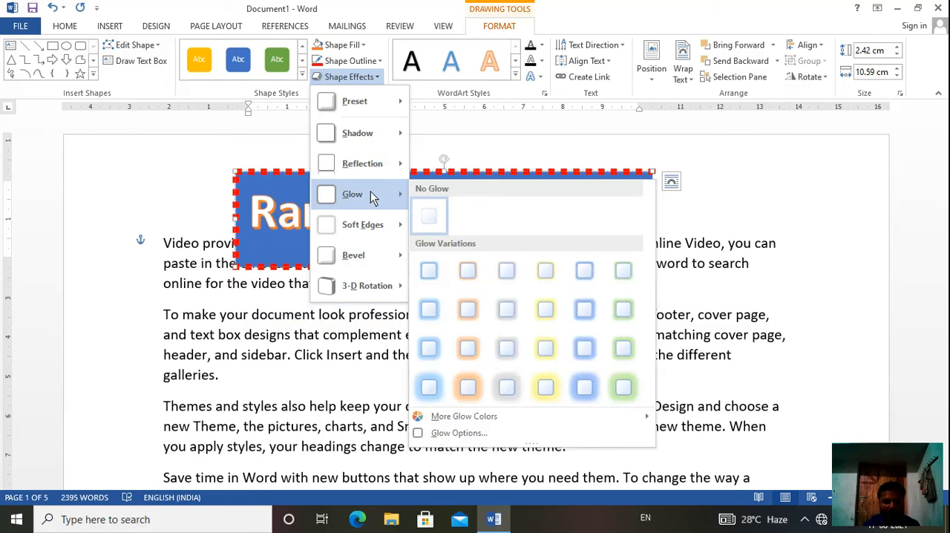
{"action": "mouse_move", "coordinate": [371, 227]}
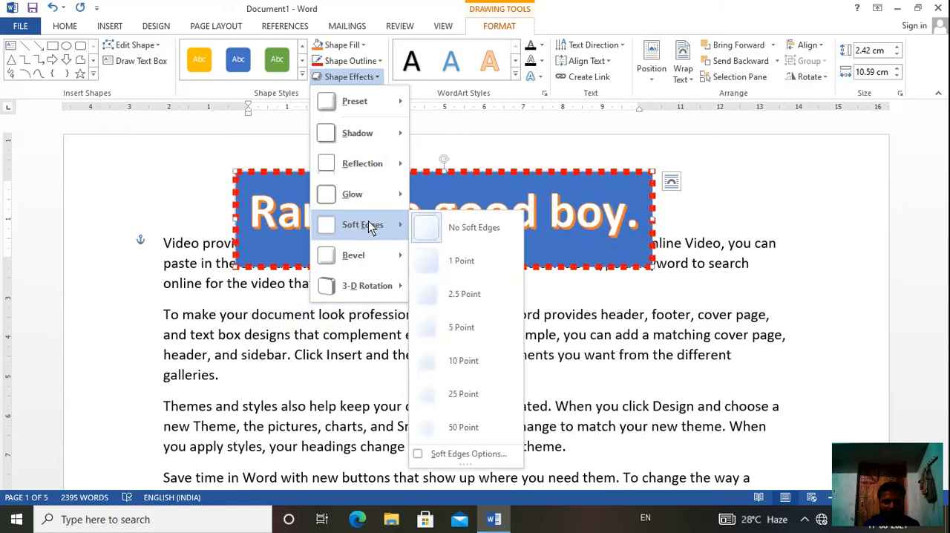
{"action": "mouse_move", "coordinate": [368, 256]}
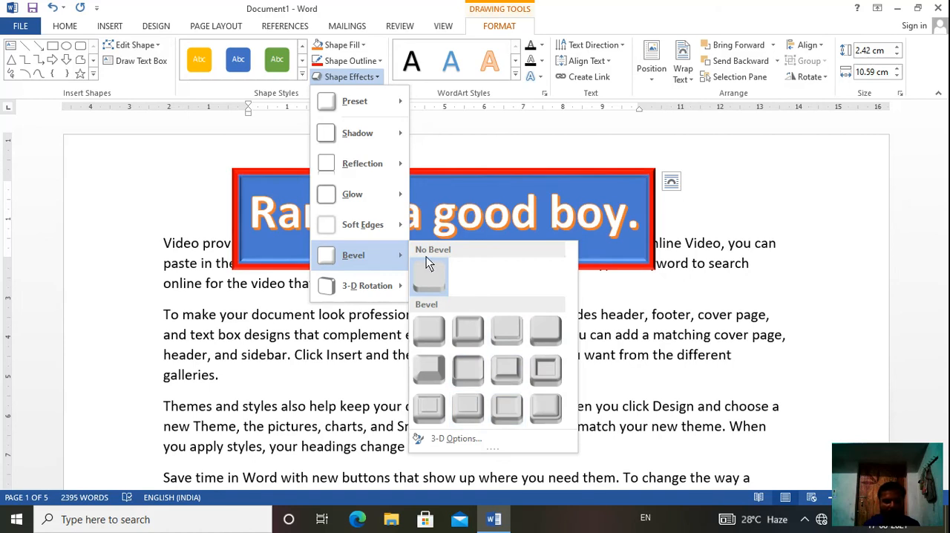
{"action": "mouse_move", "coordinate": [384, 287]}
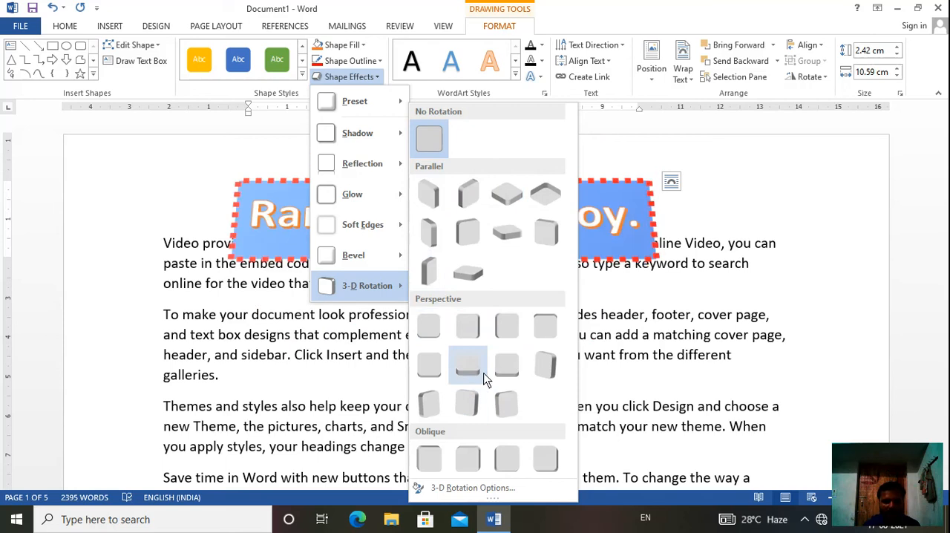
{"action": "left_click", "coordinate": [483, 288]}
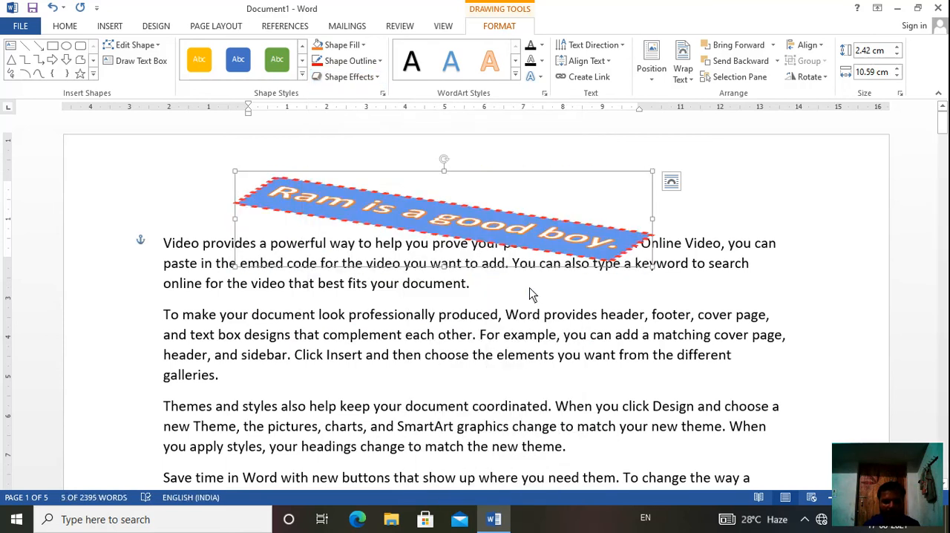
{"action": "left_click", "coordinate": [563, 292]}
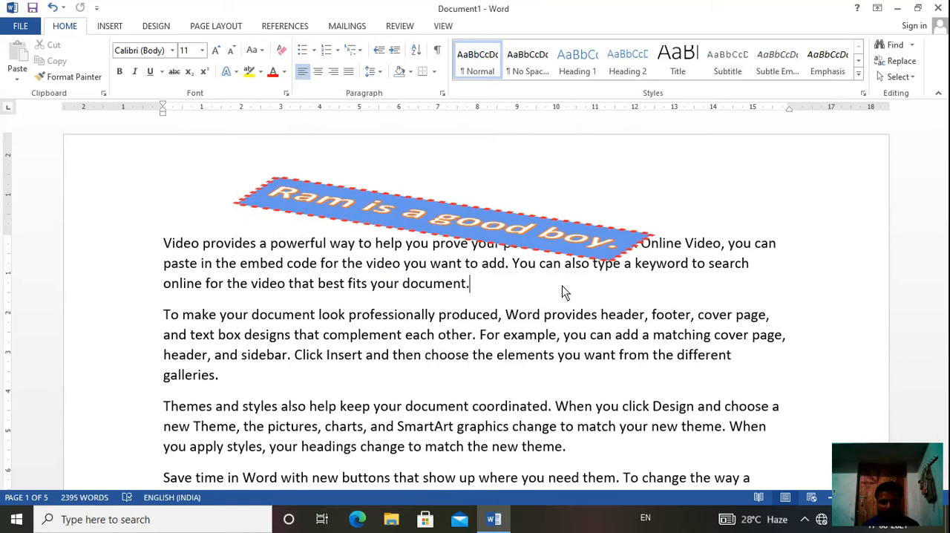
{"action": "left_click", "coordinate": [466, 213]}
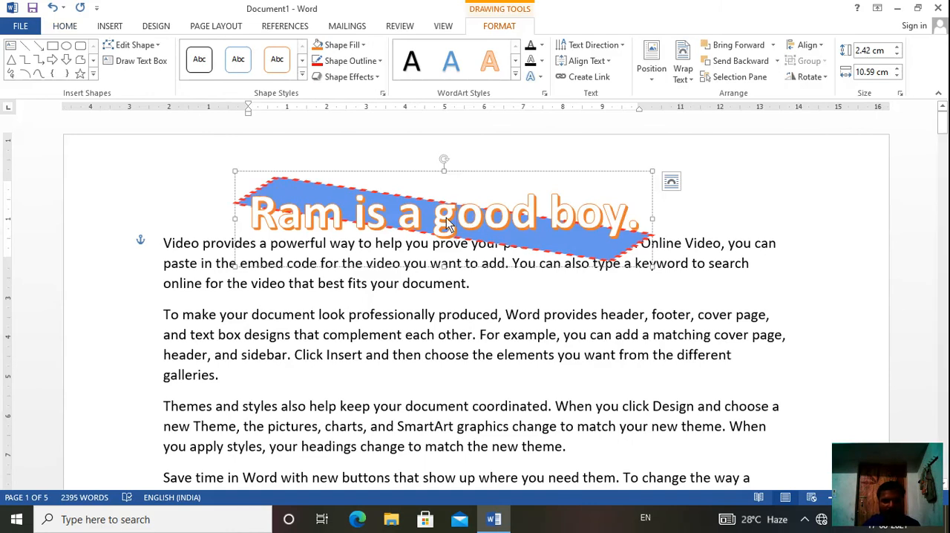
{"action": "left_click", "coordinate": [518, 76]}
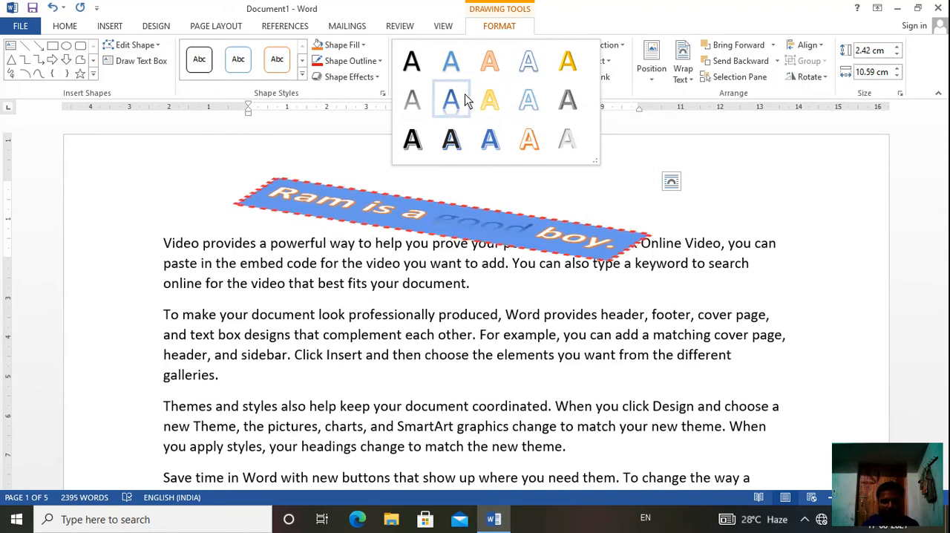
{"action": "left_click", "coordinate": [341, 142]}
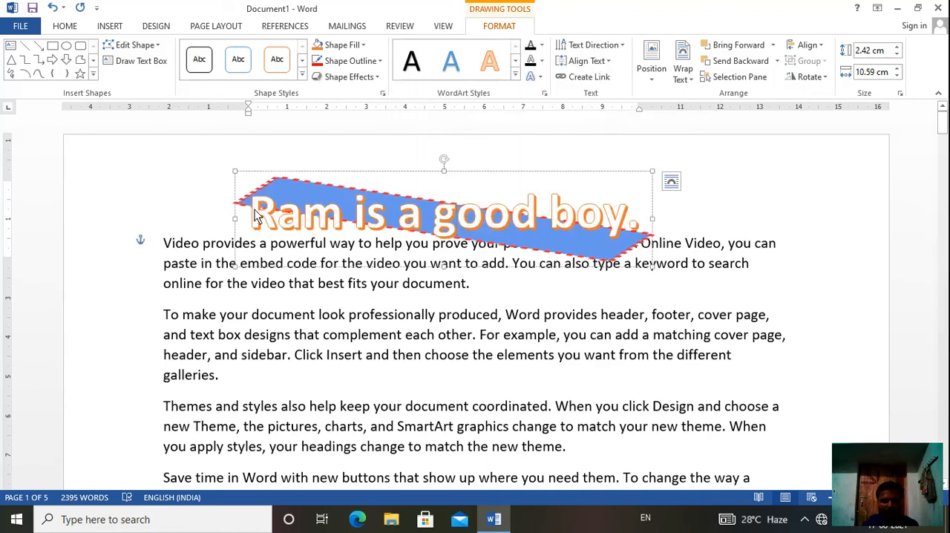
- Apply the first-row WordArt style with white fill and blue outline to the heading text, excluding its final period
{"action": "left_click_drag", "start_coordinate": [254, 215], "coordinate": [620, 211]}
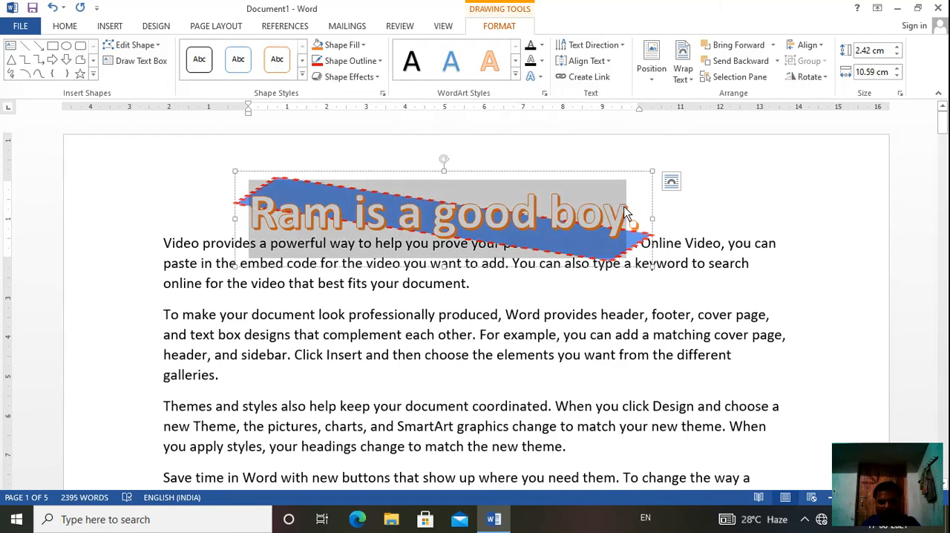
{"action": "left_click", "coordinate": [517, 76]}
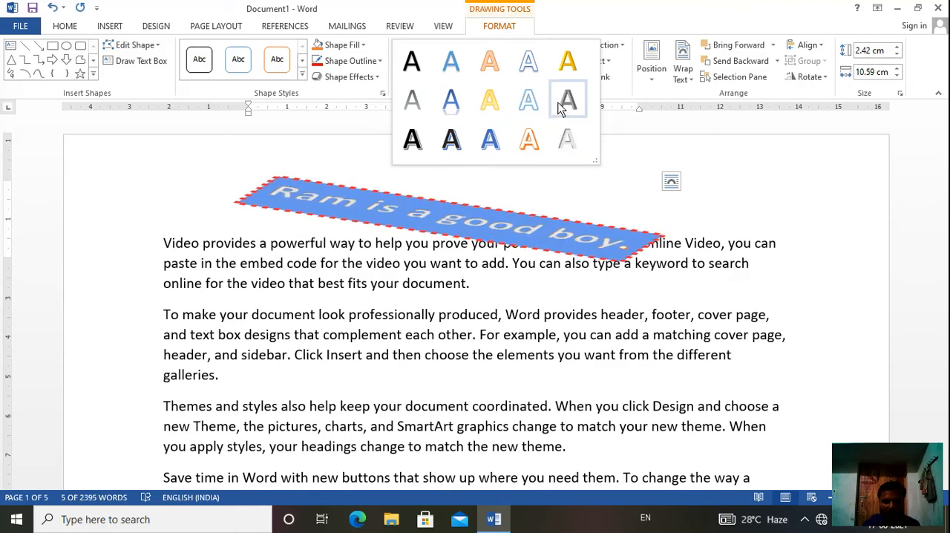
{"action": "left_click", "coordinate": [528, 77]}
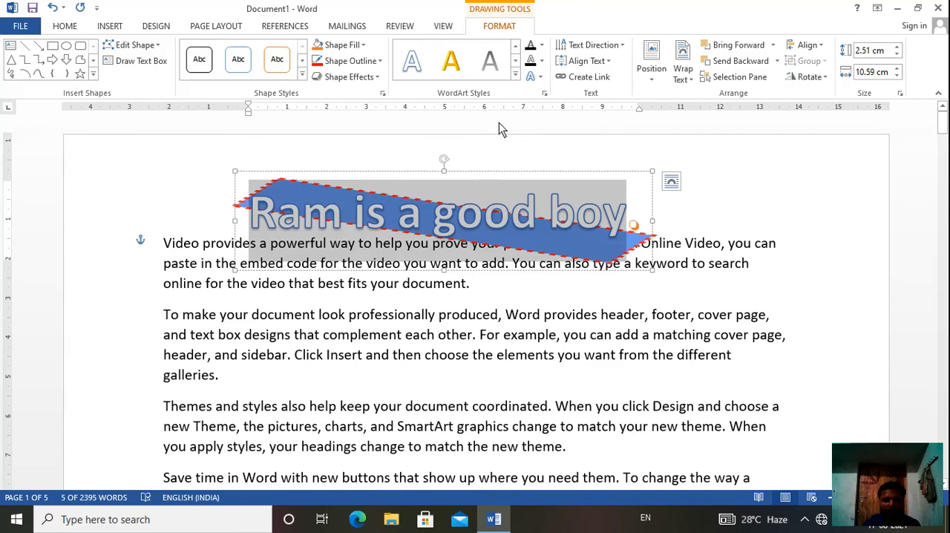
- Set the selected heading text's fill to standard Green and its text outline to Yellow
{"action": "left_click", "coordinate": [542, 46]}
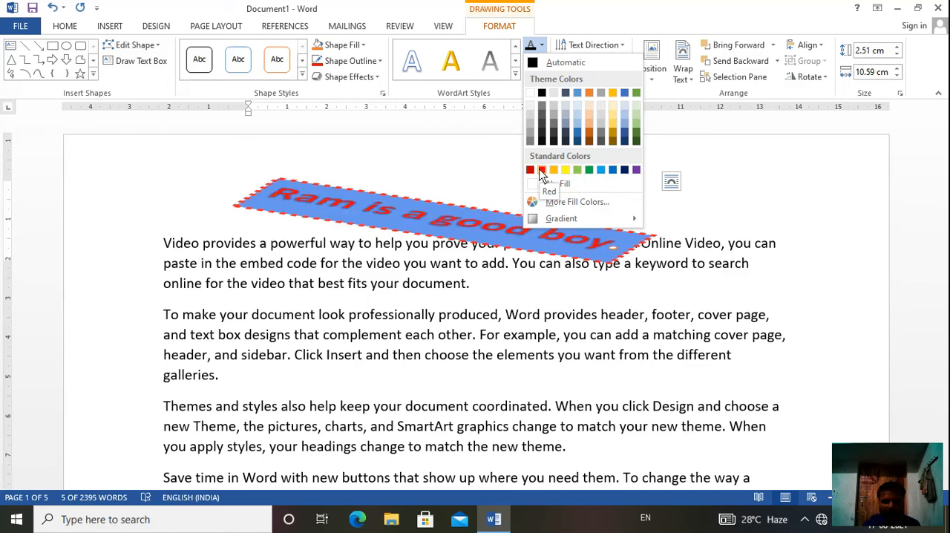
{"action": "left_click", "coordinate": [590, 174]}
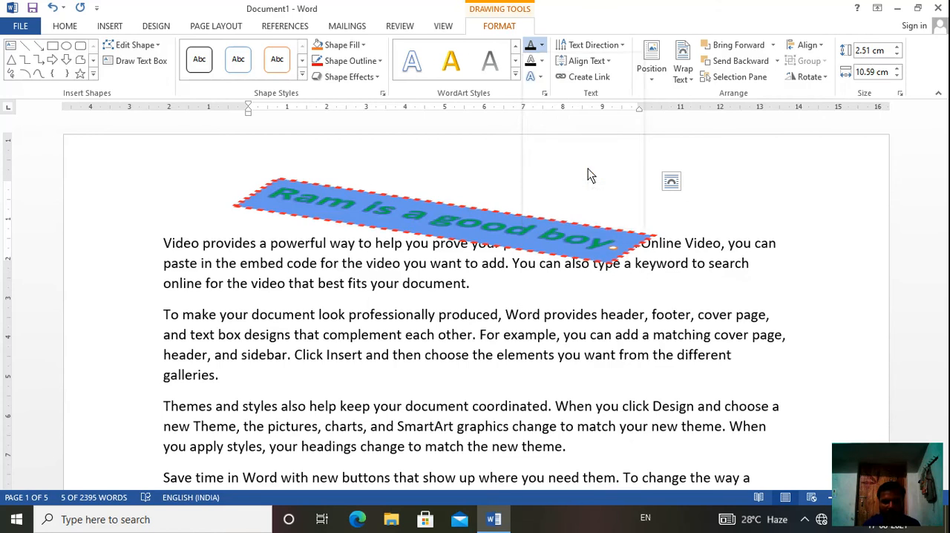
{"action": "left_click", "coordinate": [544, 62]}
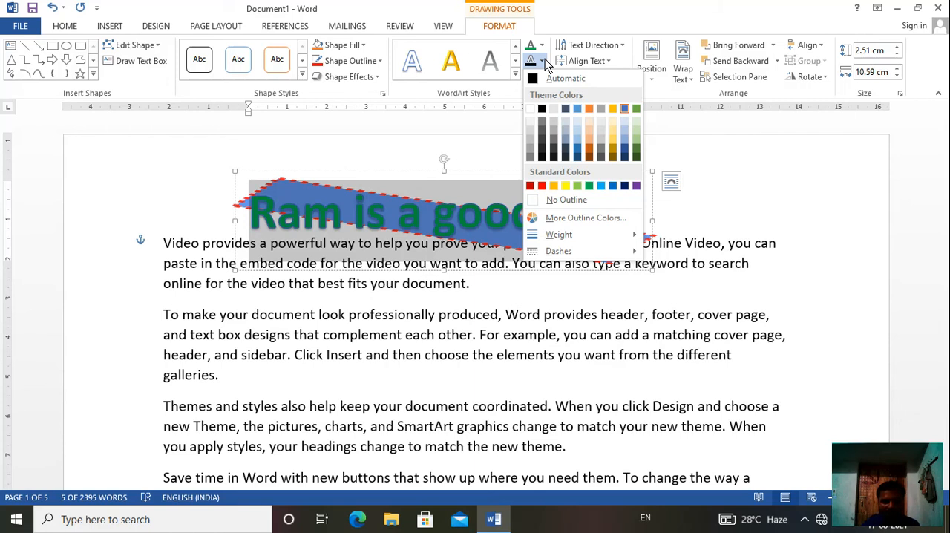
{"action": "left_click", "coordinate": [568, 185]}
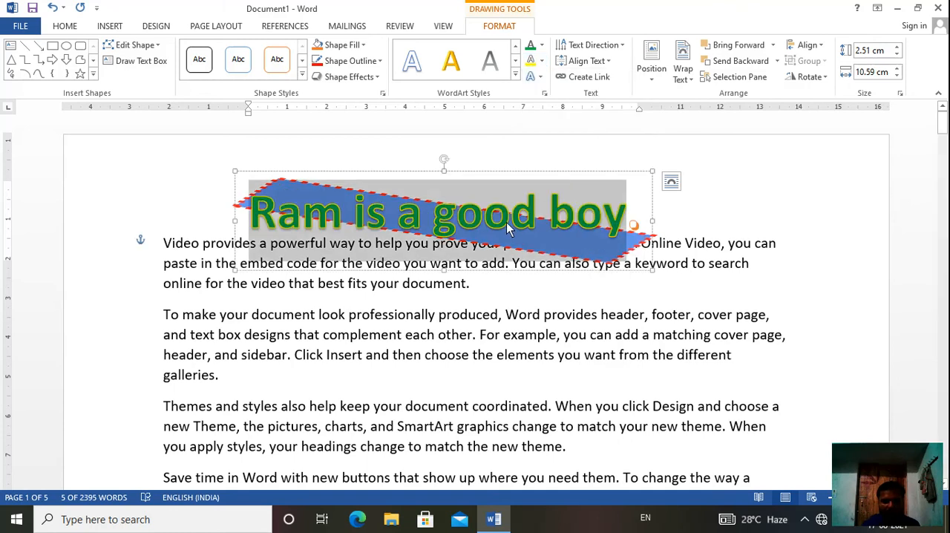
{"action": "left_click", "coordinate": [683, 224]}
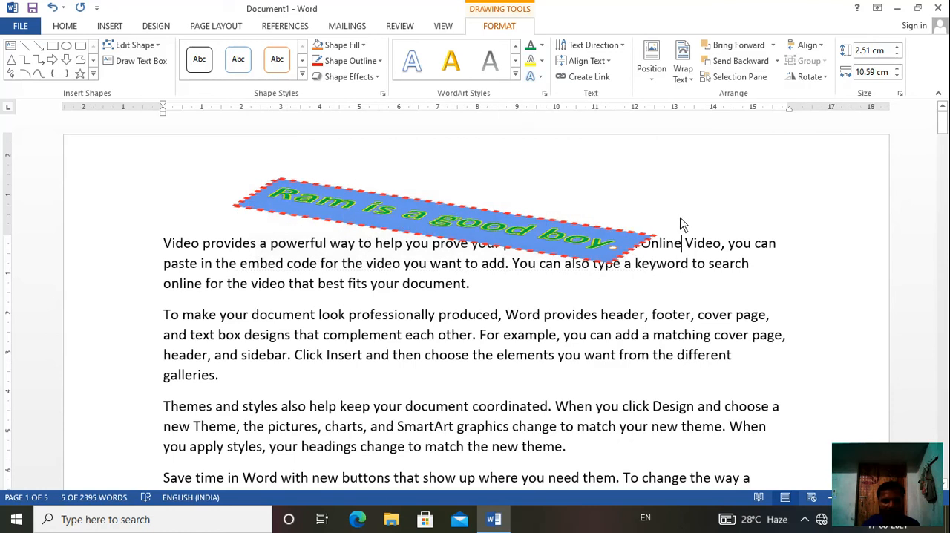
- Remove the 3-D rotation from the WordArt box by applying No Rotation
{"action": "left_click", "coordinate": [497, 229]}
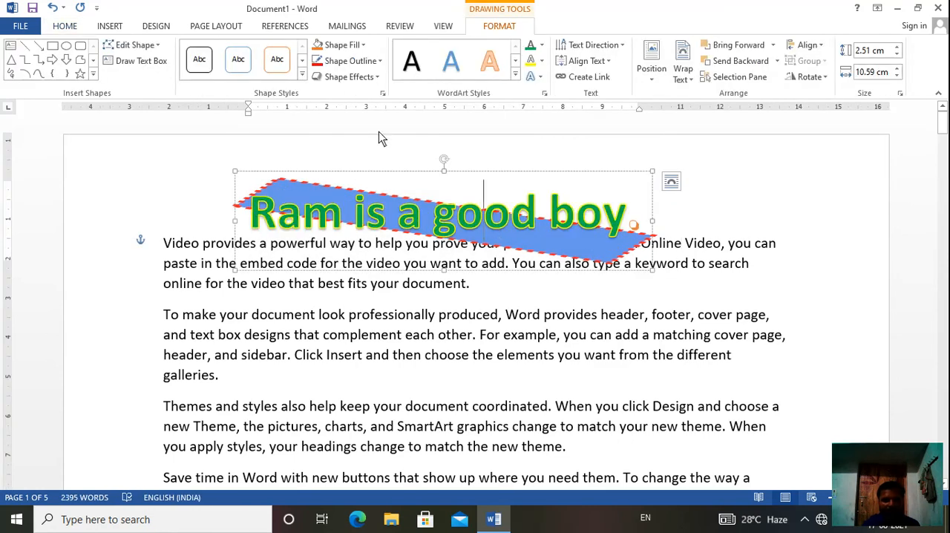
{"action": "left_click", "coordinate": [369, 78]}
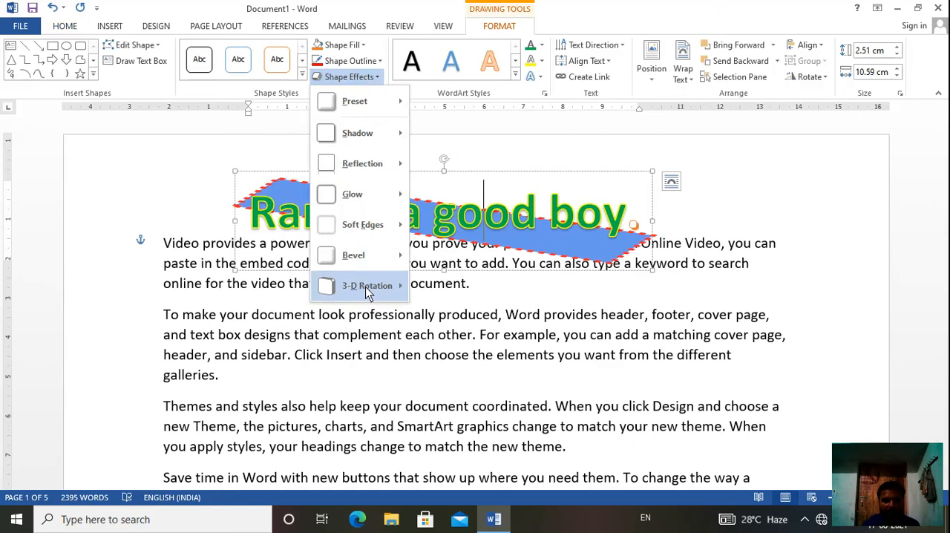
{"action": "mouse_move", "coordinate": [365, 287]}
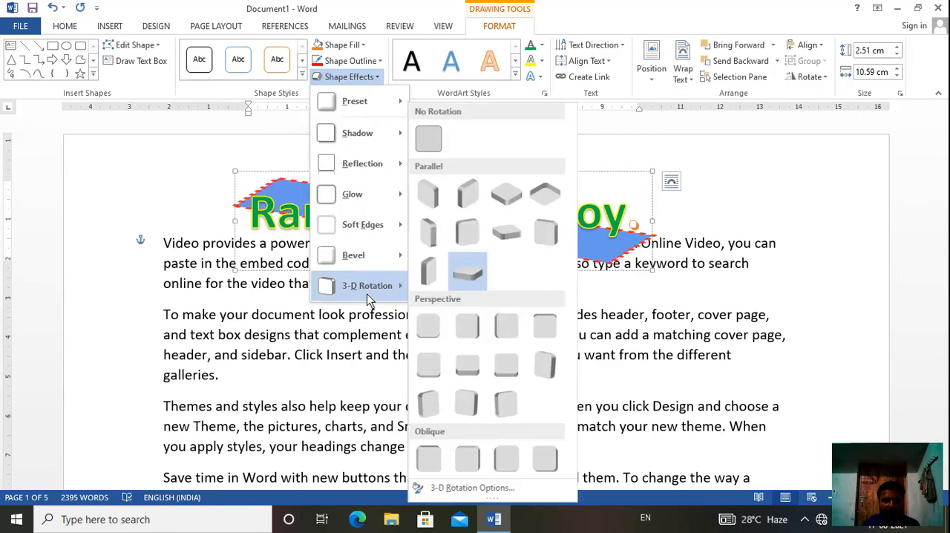
{"action": "left_click", "coordinate": [430, 139]}
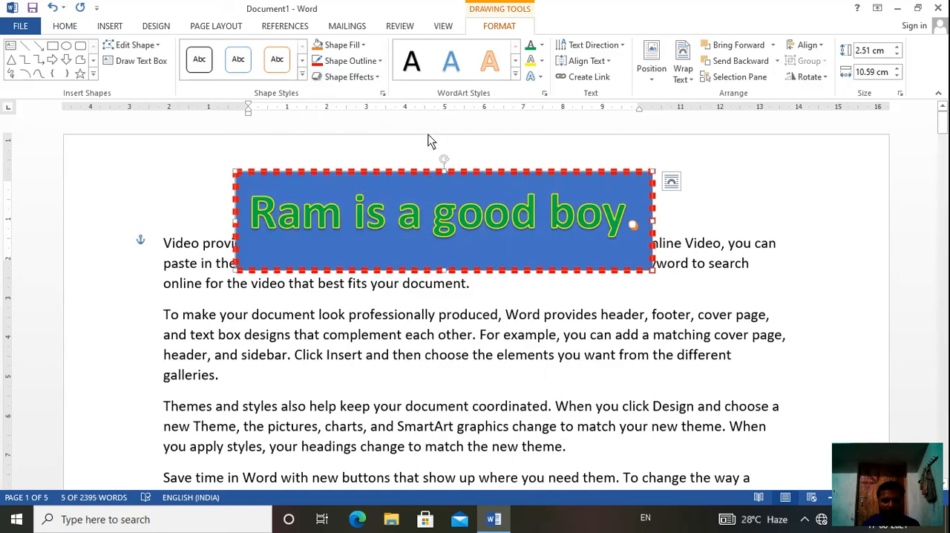
{"action": "left_click", "coordinate": [738, 180]}
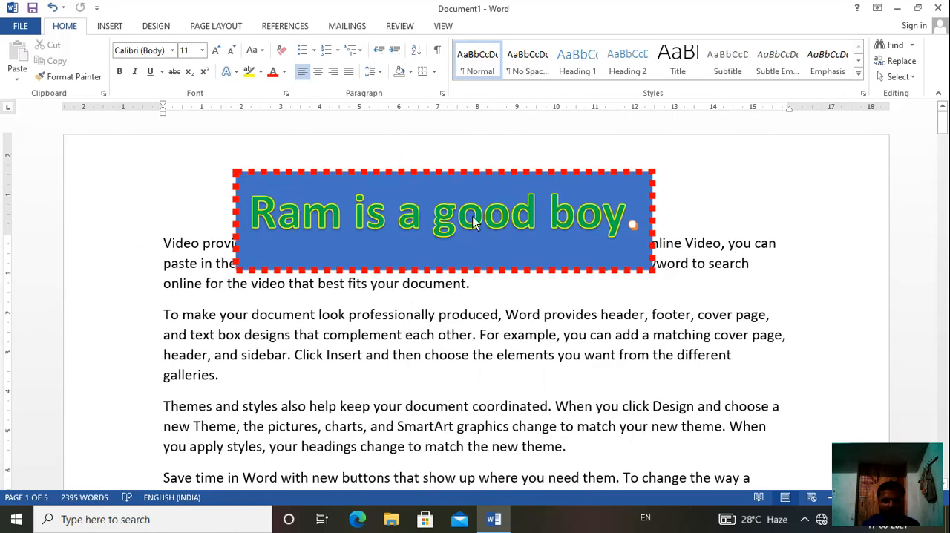
- Set the dash style of the heading text's outline, excluding the final period, to the first dotted pattern below the solid line
{"action": "left_click", "coordinate": [629, 223]}
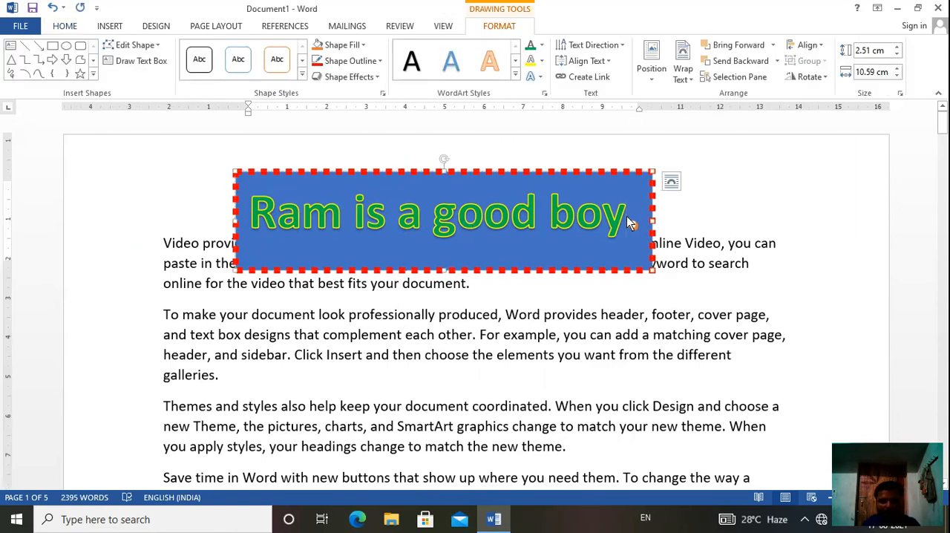
{"action": "left_click_drag", "start_coordinate": [627, 220], "coordinate": [236, 223]}
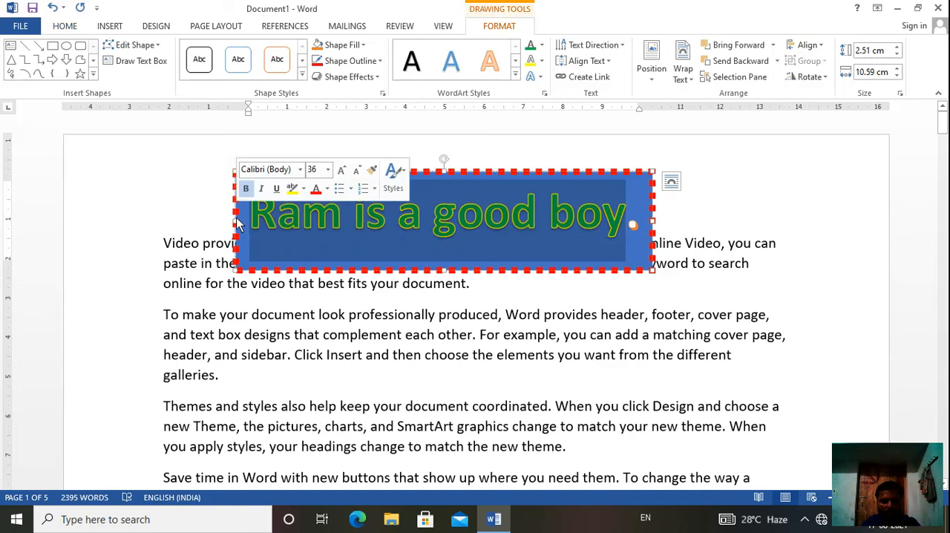
{"action": "left_click", "coordinate": [542, 62]}
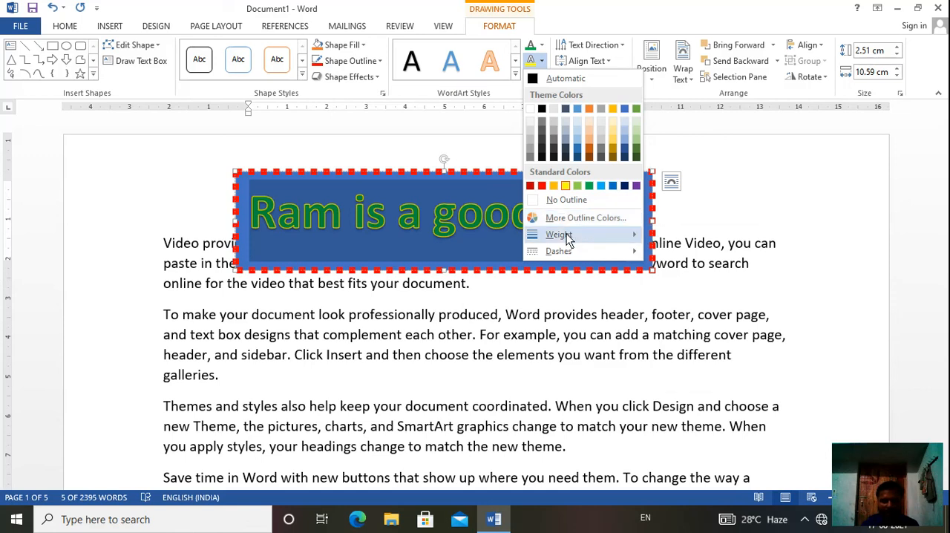
{"action": "mouse_move", "coordinate": [567, 234]}
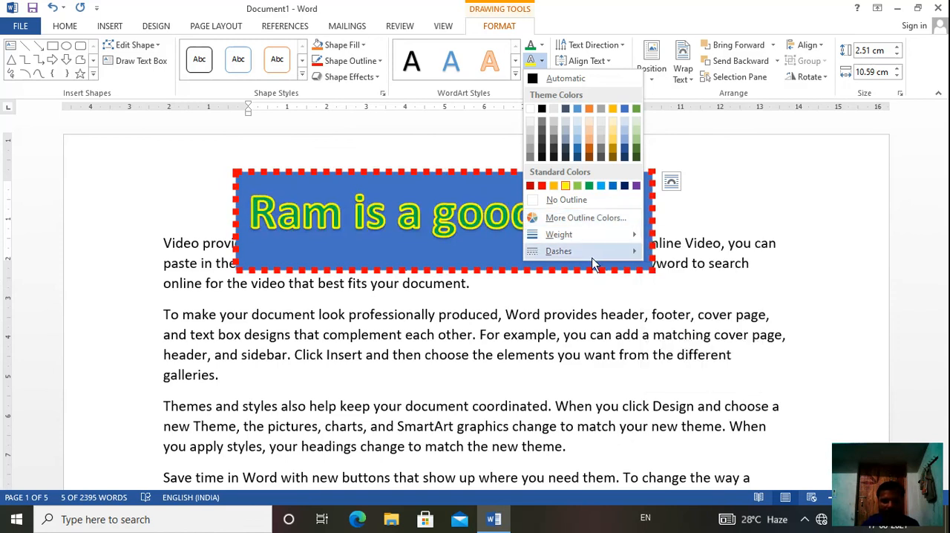
{"action": "mouse_move", "coordinate": [593, 256]}
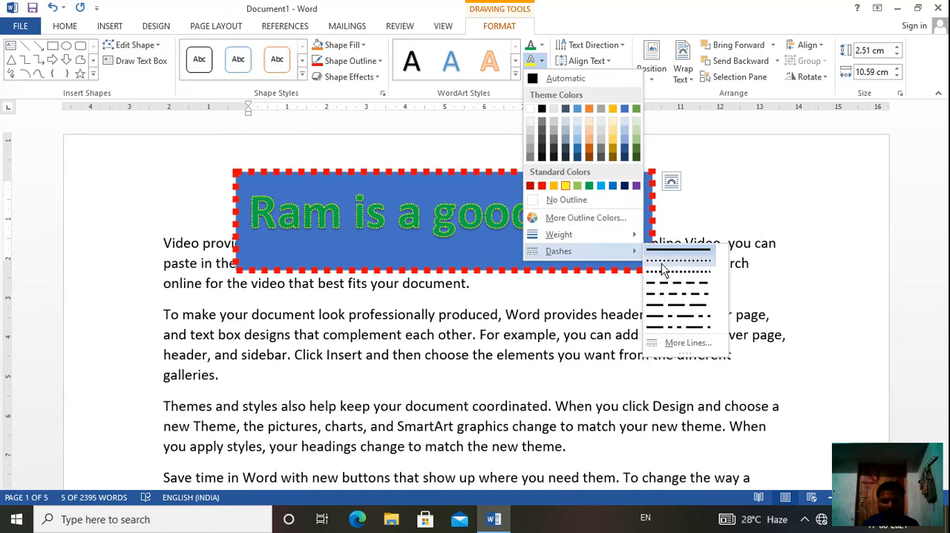
{"action": "left_click", "coordinate": [664, 271]}
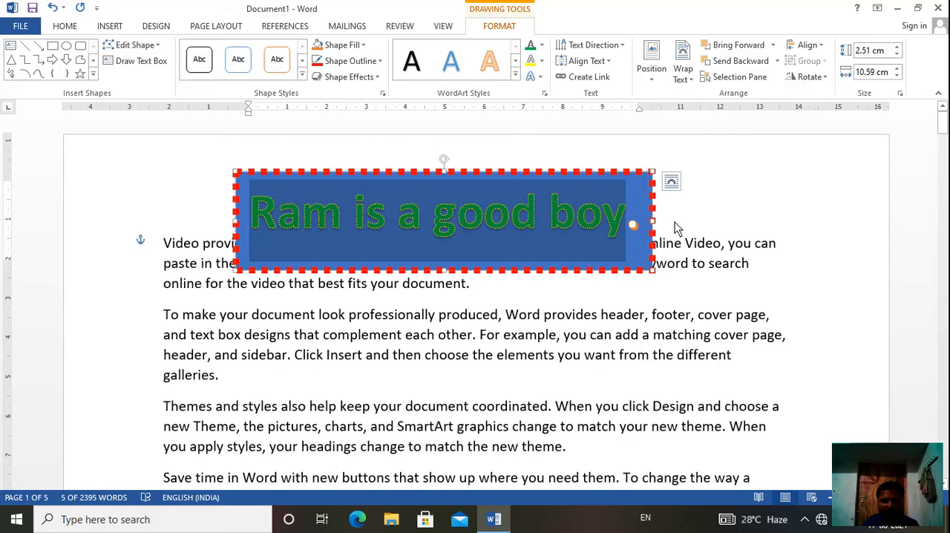
- Apply the second preset in the second row of Parallel 3-D rotations to the heading text as a text effect
{"action": "left_click", "coordinate": [542, 79]}
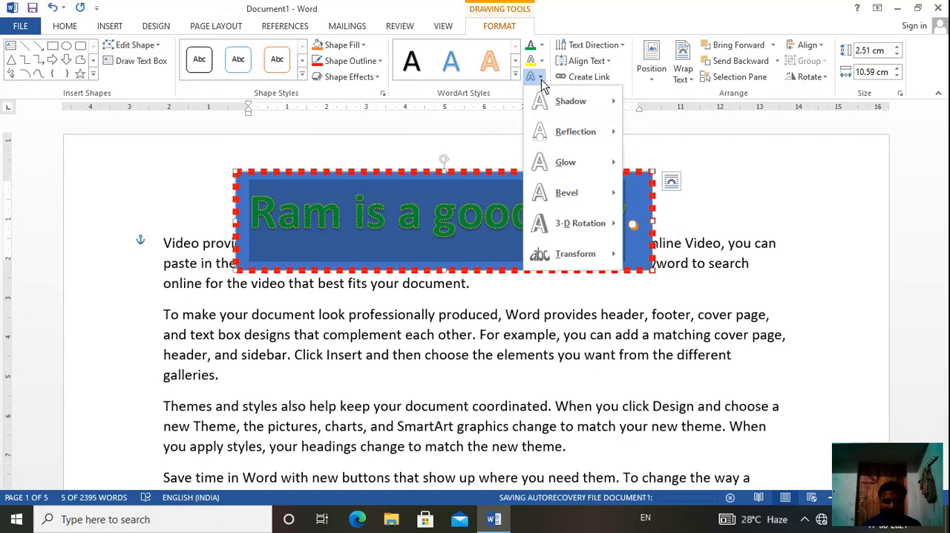
{"action": "mouse_move", "coordinate": [571, 185]}
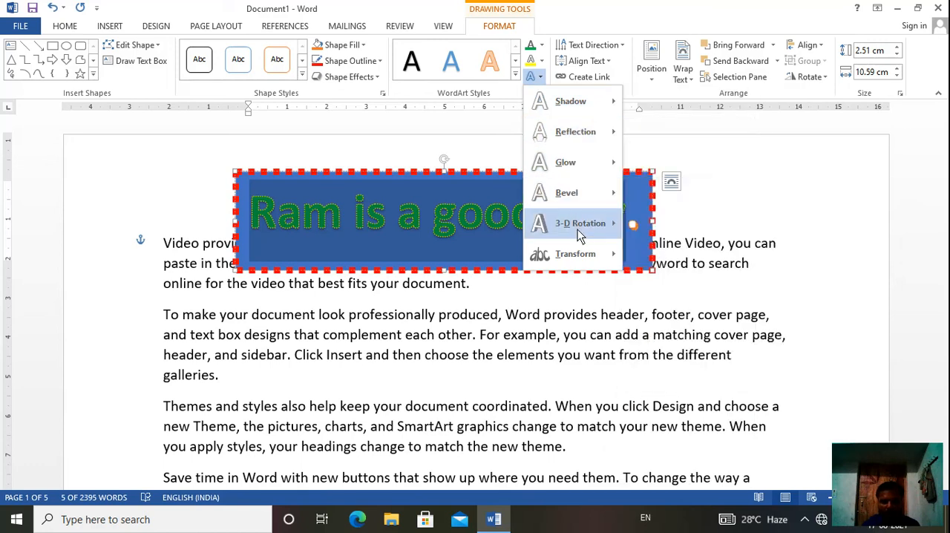
{"action": "mouse_move", "coordinate": [578, 230]}
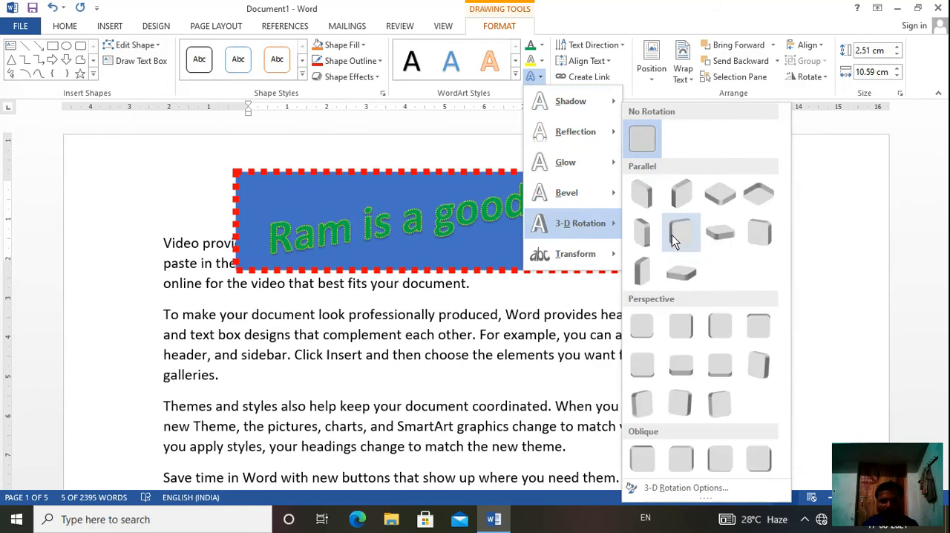
{"action": "left_click", "coordinate": [672, 236]}
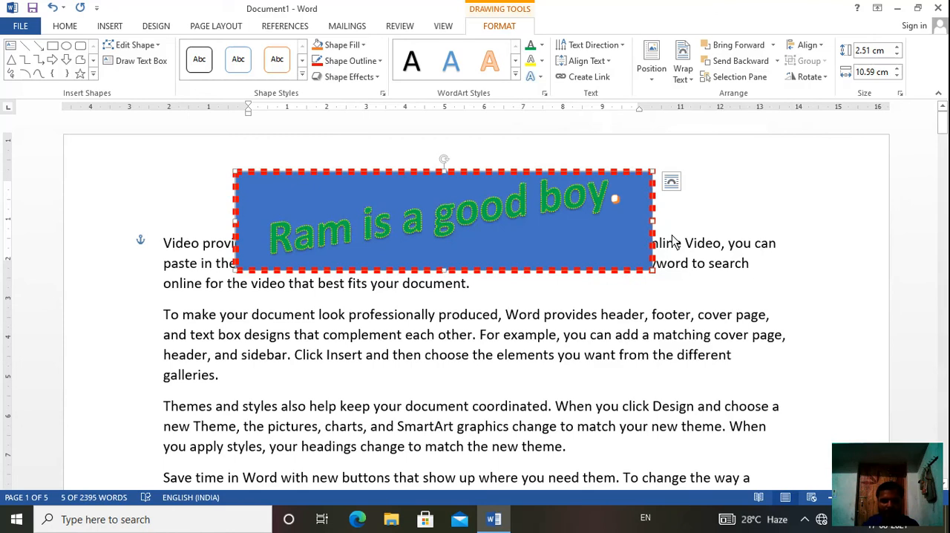
- Apply the Button warp transform to the heading text
{"action": "left_click", "coordinate": [539, 77]}
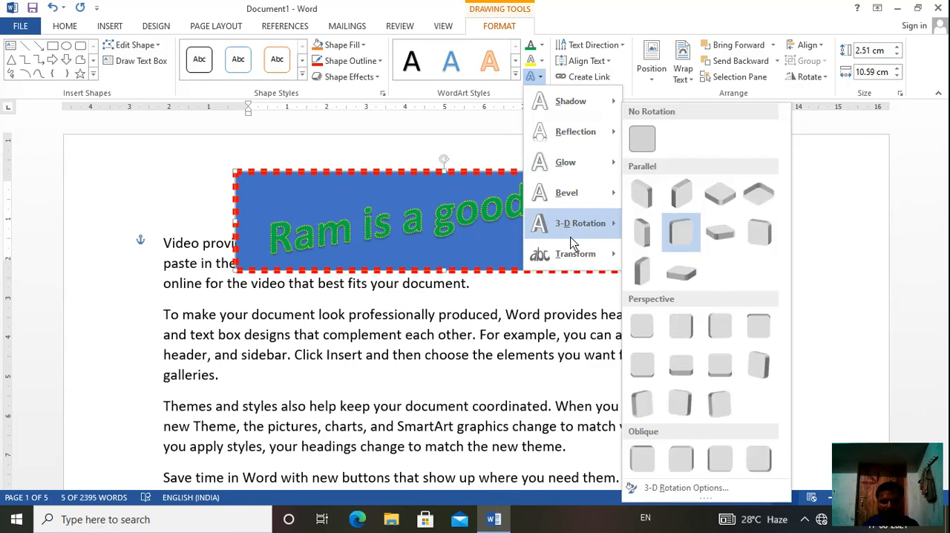
{"action": "mouse_move", "coordinate": [584, 260]}
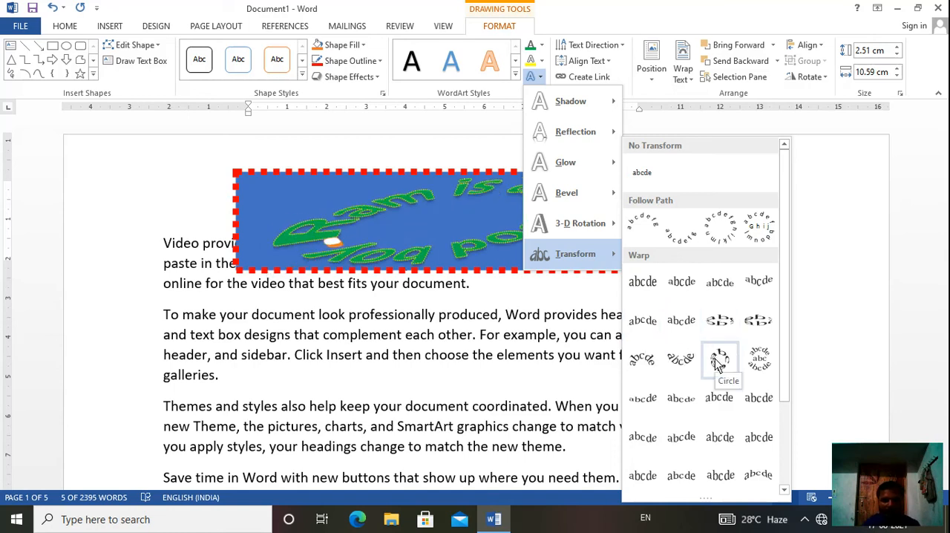
{"action": "left_click", "coordinate": [757, 353]}
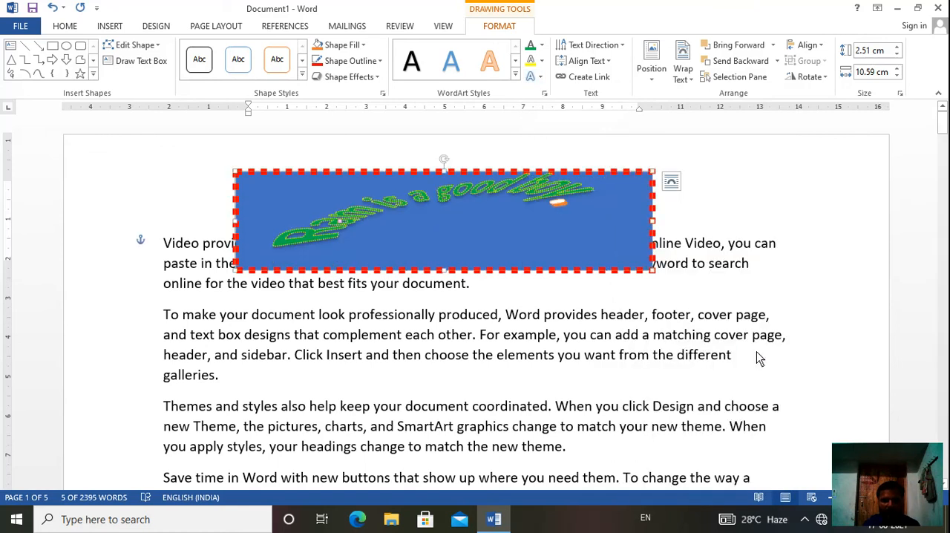
- Set the heading text's transform to the fourth preset in the sixth row of Warp transforms, and deselect the WordArt box
{"action": "left_click", "coordinate": [540, 79]}
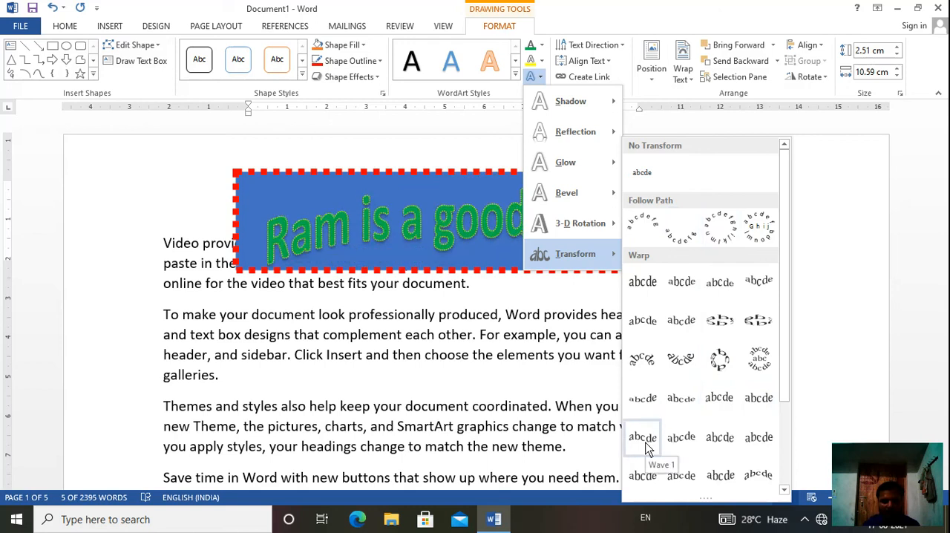
{"action": "left_click", "coordinate": [762, 482]}
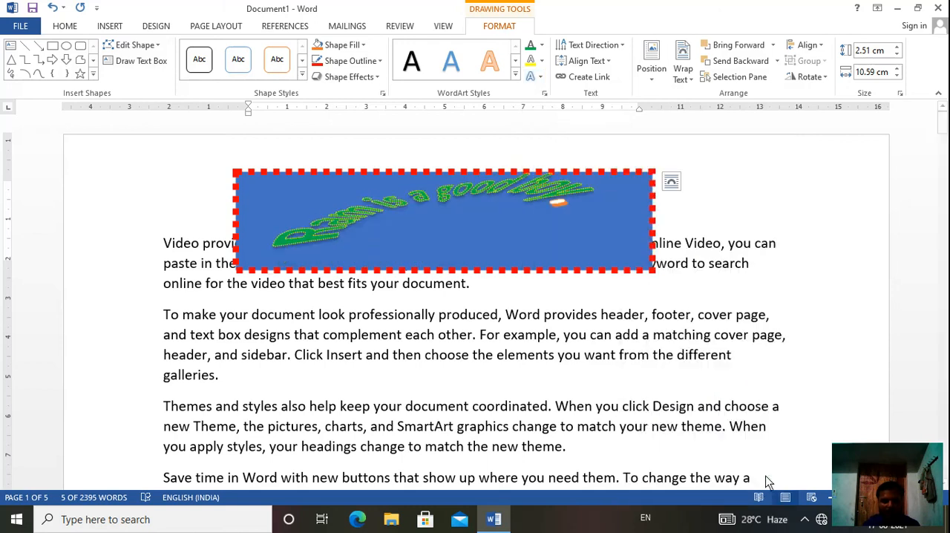
{"action": "left_click", "coordinate": [759, 240]}
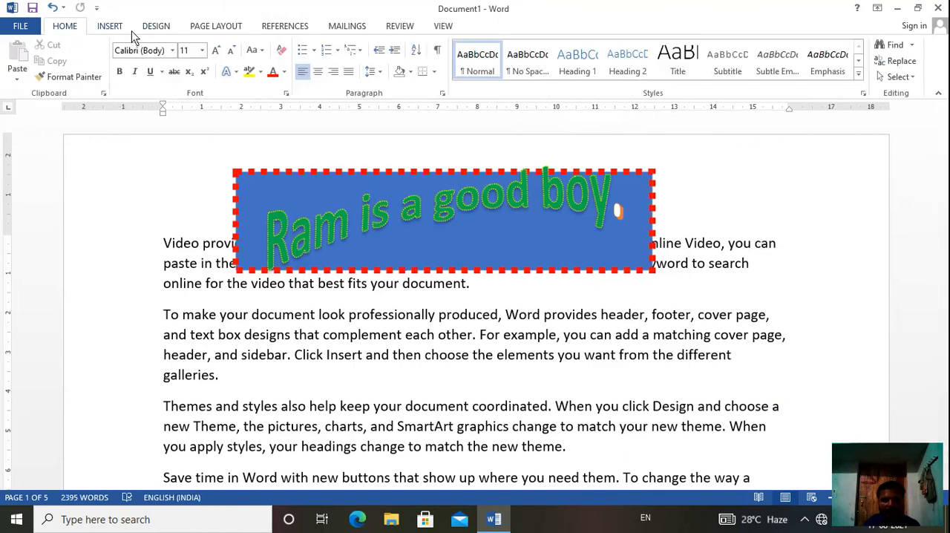
- Apply a Dropped drop cap to the first-page paragraph beginning "Themes and styles"
{"action": "left_click", "coordinate": [112, 26]}
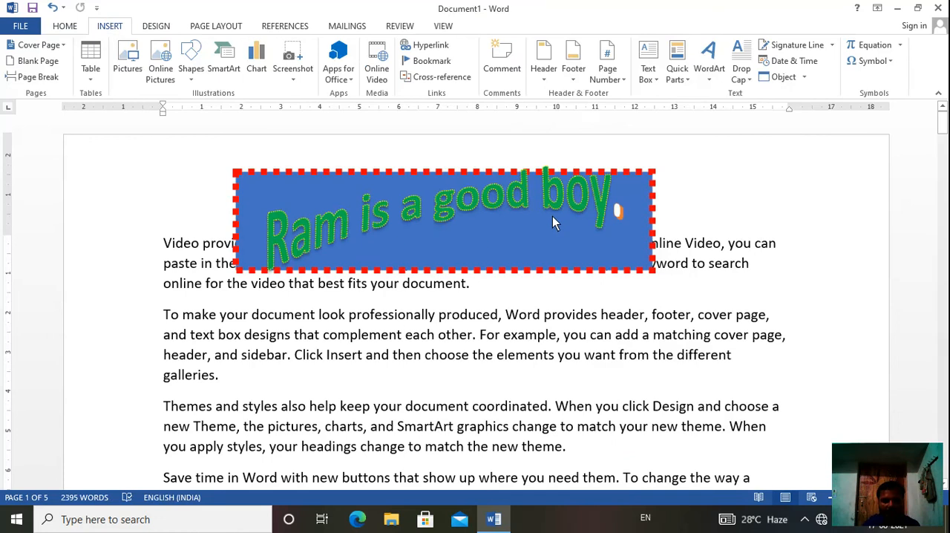
{"action": "left_click", "coordinate": [506, 204]}
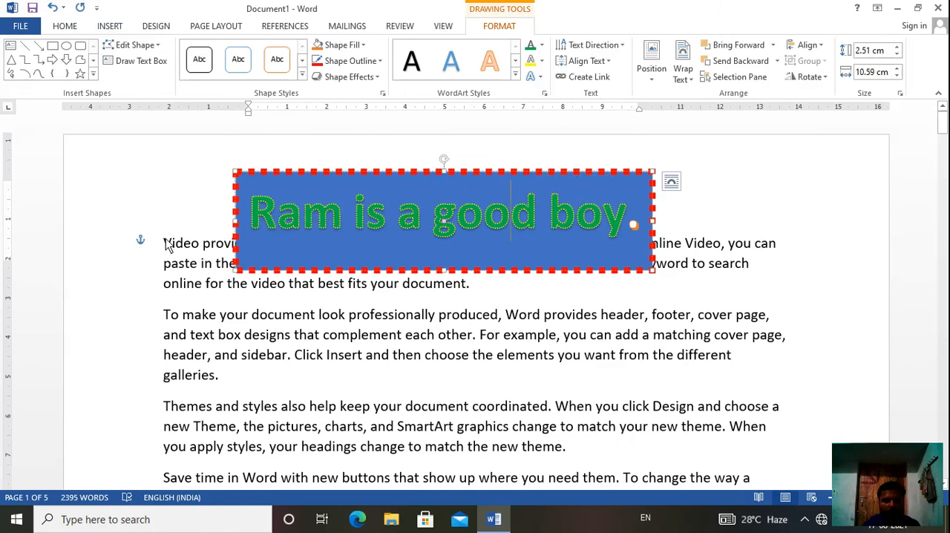
{"action": "left_click", "coordinate": [195, 283]}
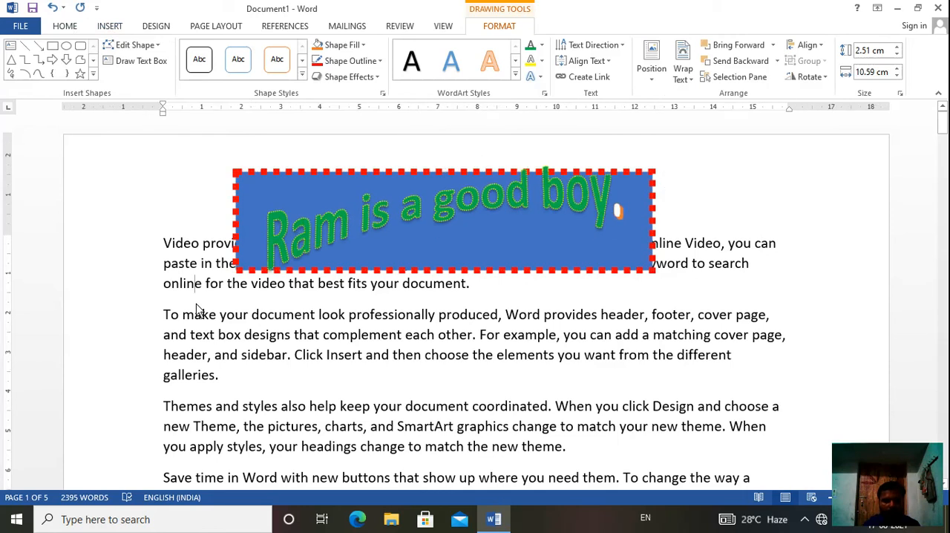
{"action": "left_click", "coordinate": [110, 26]}
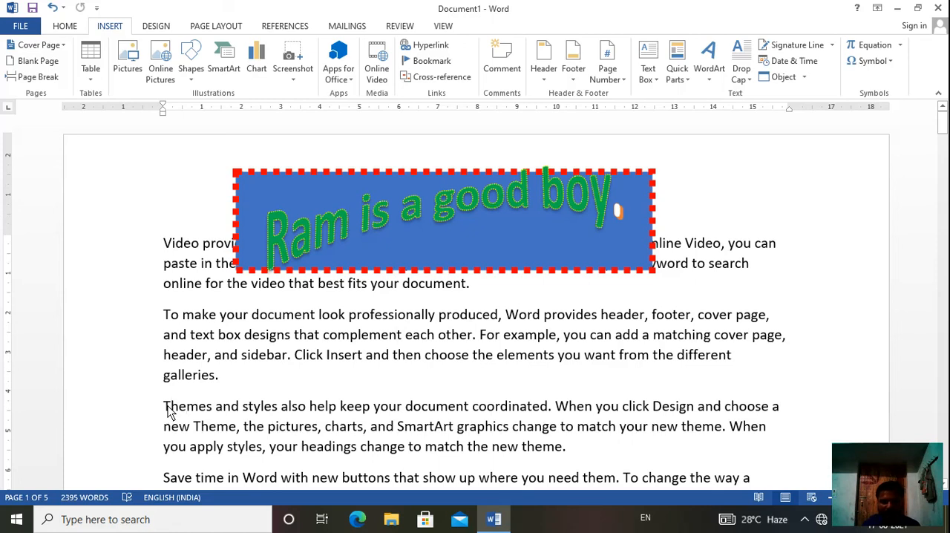
{"action": "left_click", "coordinate": [743, 68]}
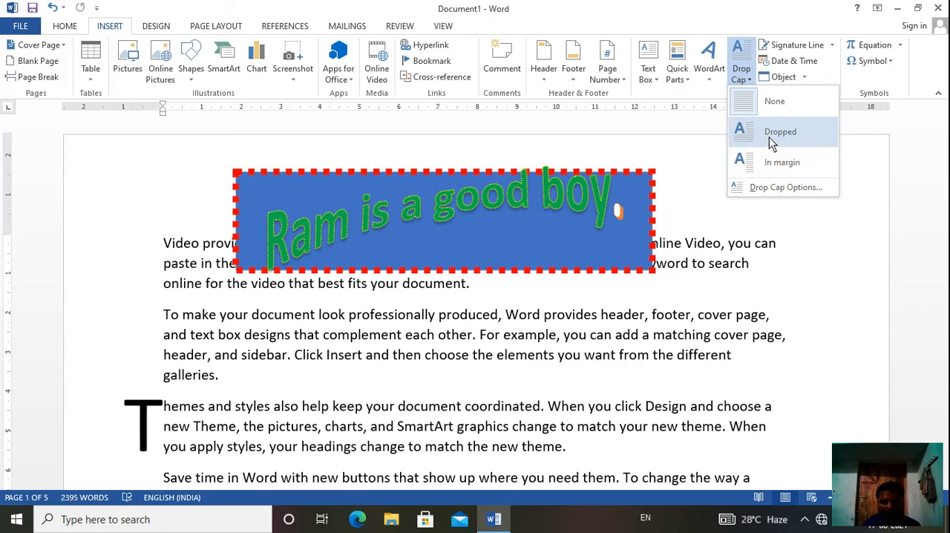
{"action": "left_click", "coordinate": [769, 138]}
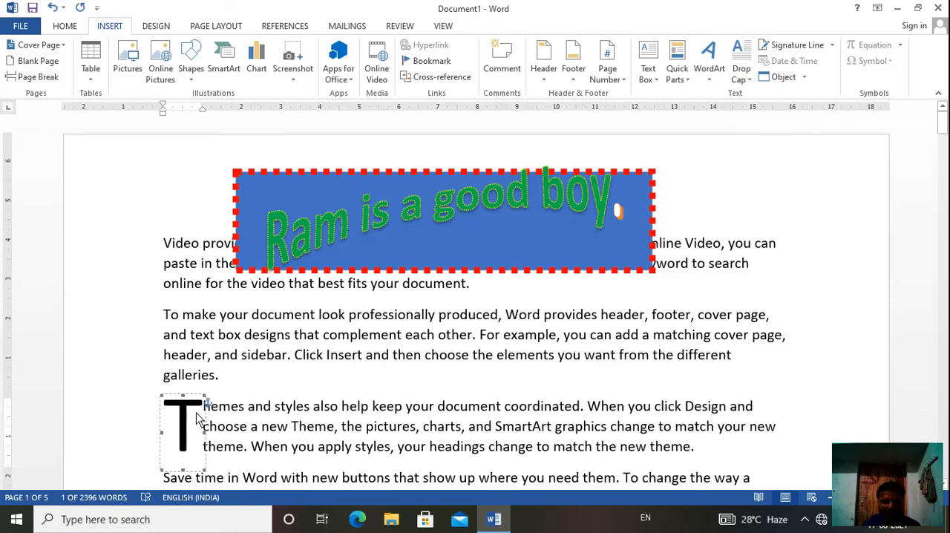
{"action": "left_click", "coordinate": [230, 414]}
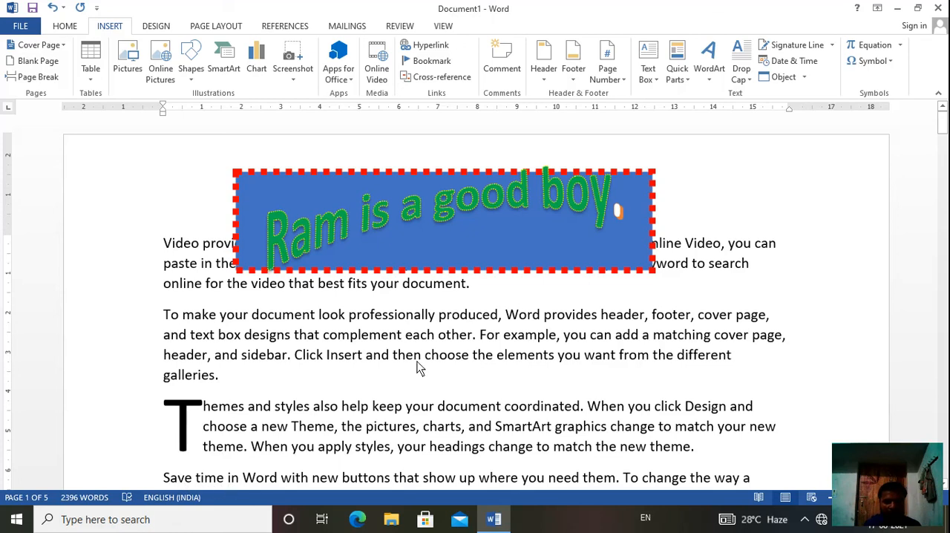
- Switch the drop cap of the "Themes and styles" paragraph to In margin, and remove it by choosing None
{"action": "left_click", "coordinate": [748, 78]}
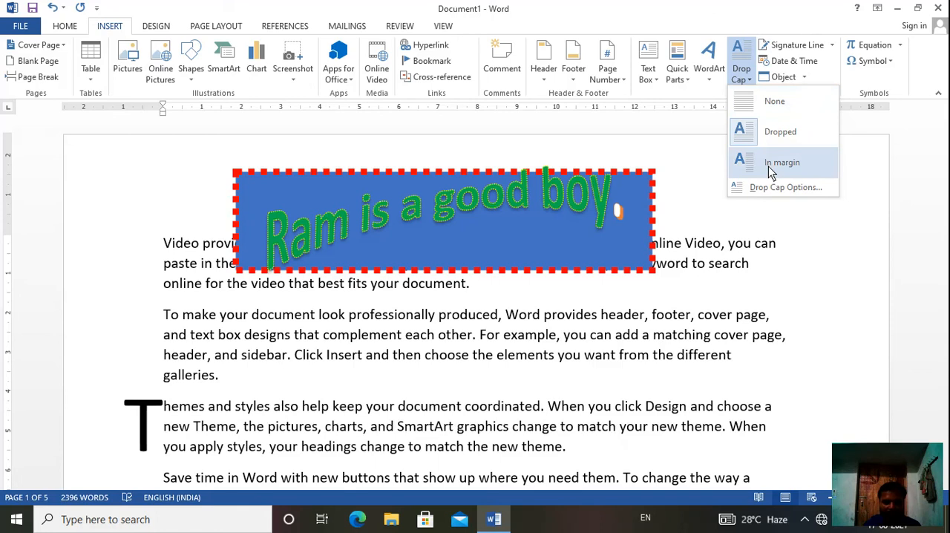
{"action": "left_click", "coordinate": [768, 166]}
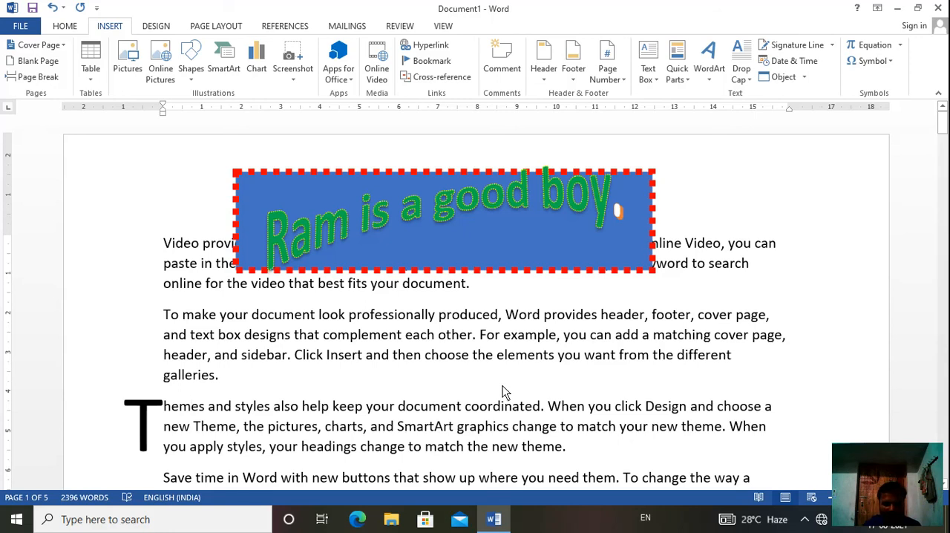
{"action": "left_click", "coordinate": [191, 456]}
{"action": "left_click", "coordinate": [741, 66]}
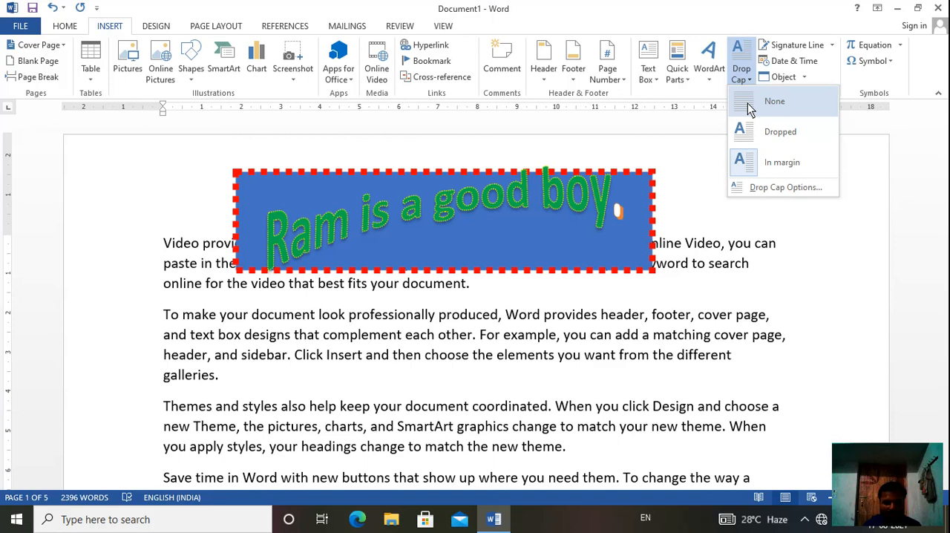
{"action": "left_click", "coordinate": [749, 109]}
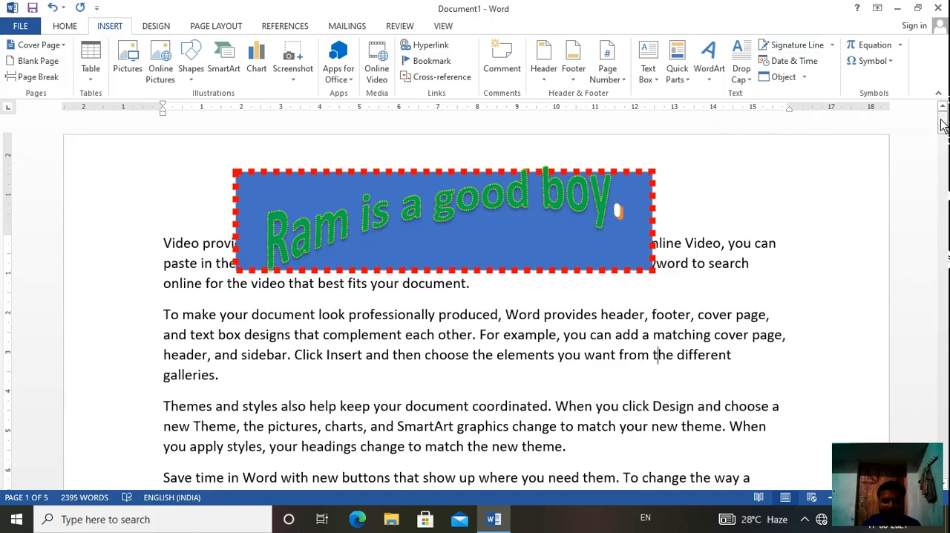
- Add an empty paragraph at the end of page 1, below the paragraph ending in "galleries."
{"action": "left_click_drag", "start_coordinate": [943, 124], "coordinate": [943, 173]}
{"action": "left_click", "coordinate": [248, 335]}
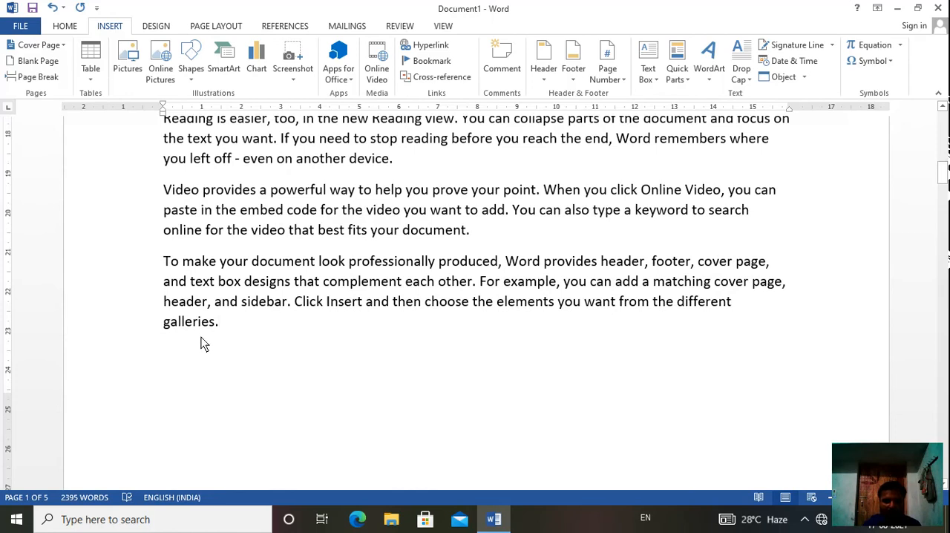
{"action": "left_click", "coordinate": [193, 340]}
{"action": "left_click", "coordinate": [230, 334]}
{"action": "key", "text": "Return"}
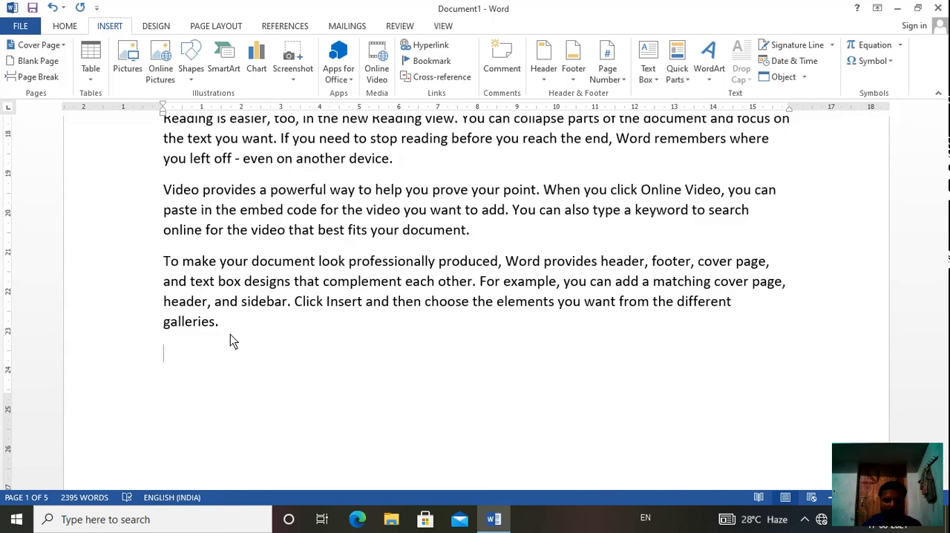
- Insert a Microsoft Office signature line with the suggested signer's name and the title Manager
{"action": "left_click", "coordinate": [833, 45]}
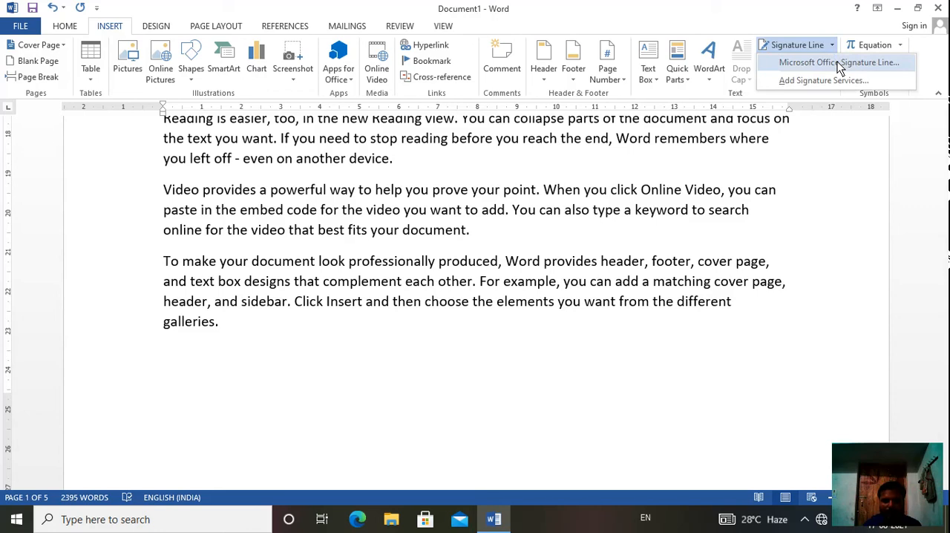
{"action": "left_click", "coordinate": [839, 63]}
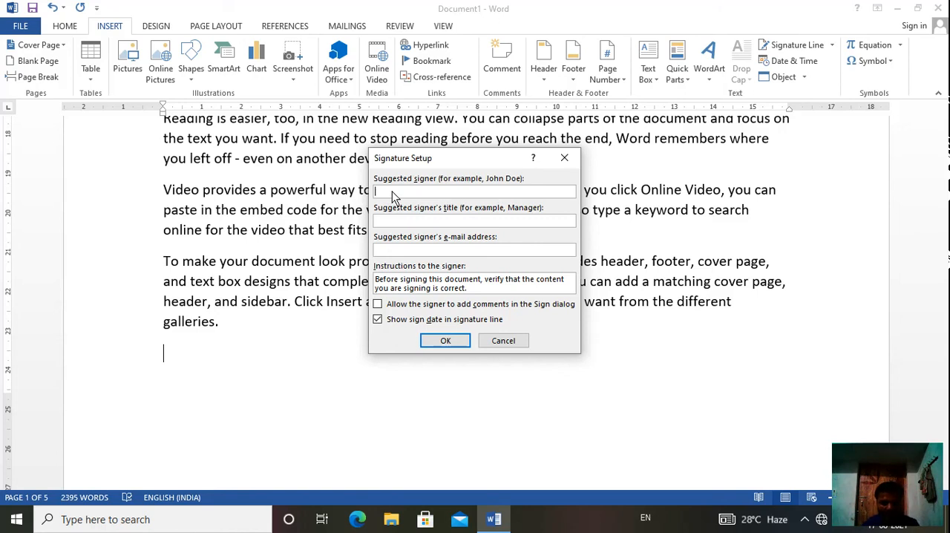
{"action": "type", "text": "Ram"}
{"action": "left_click", "coordinate": [418, 222]}
{"action": "type", "text": "Manager"}
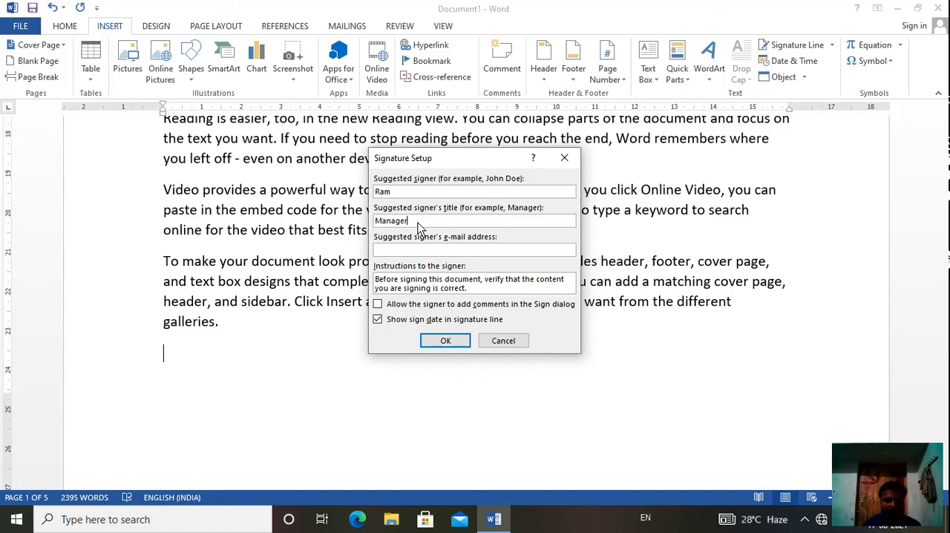
{"action": "left_click", "coordinate": [438, 346]}
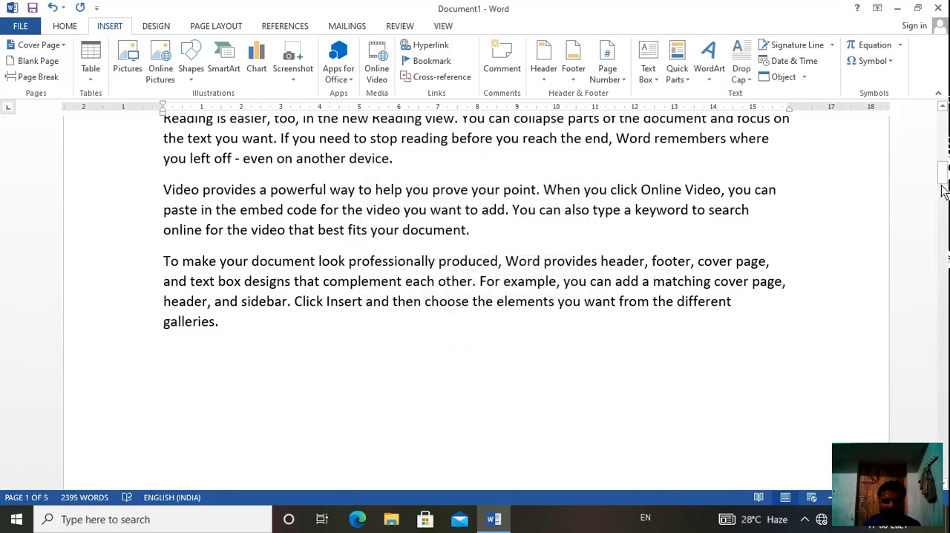
- Insert the date beside the signature line on page 2 in the "Tuesday, 17 August 2021" format
{"action": "mouse_move", "coordinate": [942, 174]}
{"action": "left_mouse_down"}
{"action": "mouse_move", "coordinate": [946, 224]}
{"action": "mouse_move", "coordinate": [946, 201]}
{"action": "left_mouse_up"}
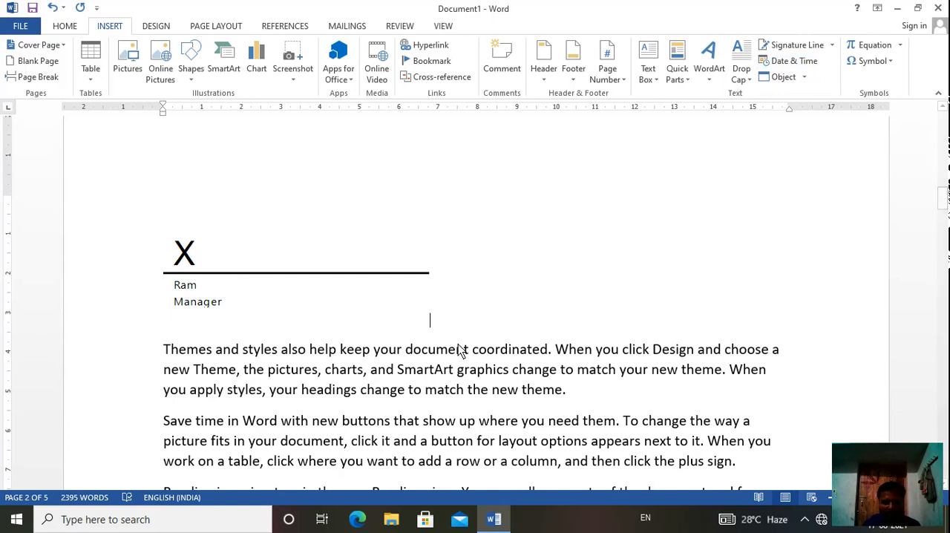
{"action": "left_click", "coordinate": [813, 67]}
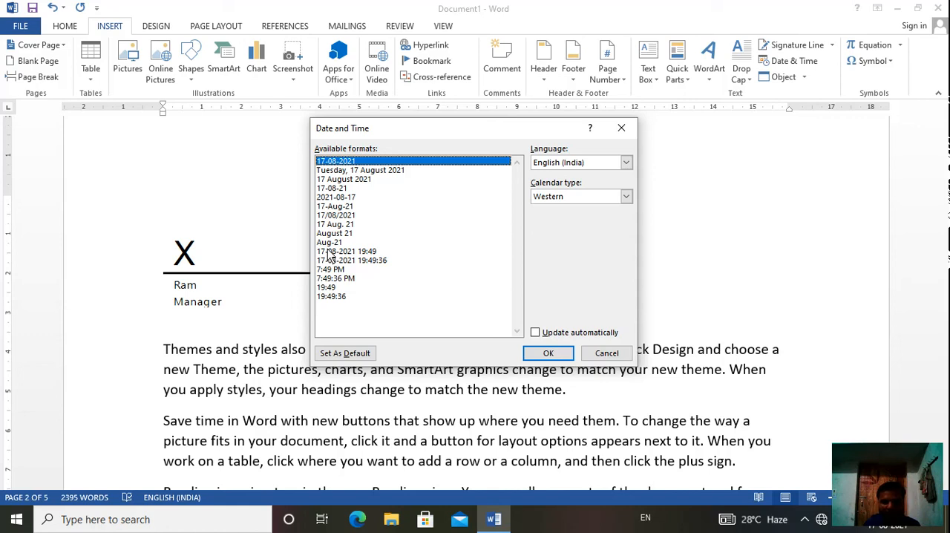
{"action": "left_click", "coordinate": [329, 171]}
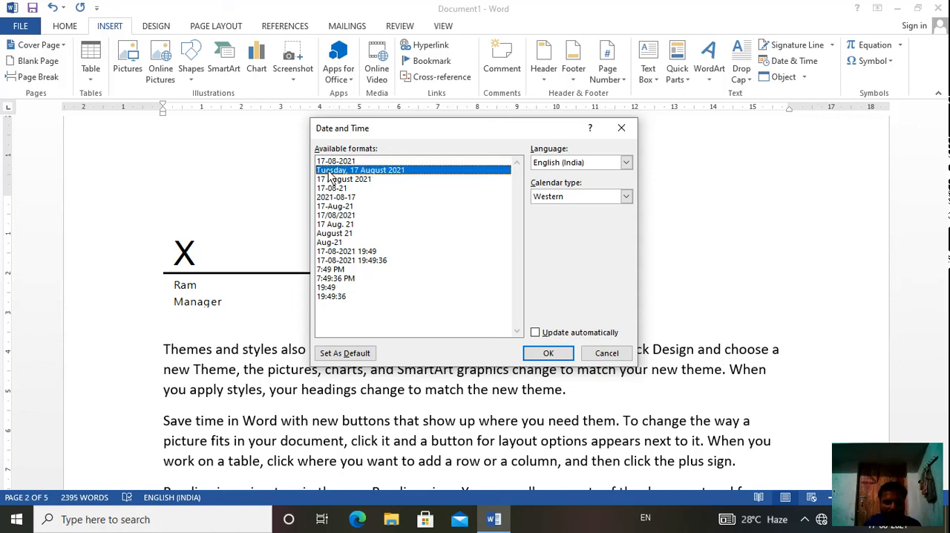
{"action": "left_click", "coordinate": [549, 353]}
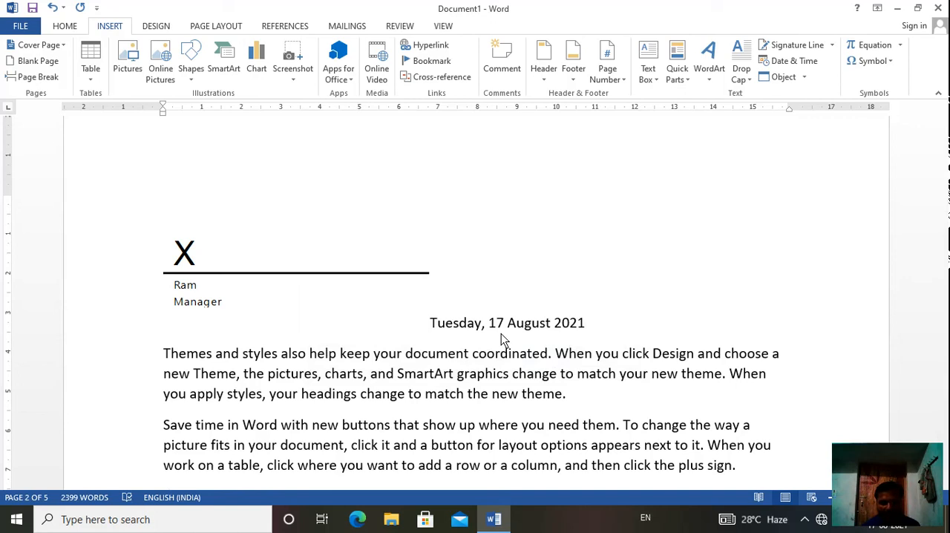
{"action": "left_click", "coordinate": [577, 396]}
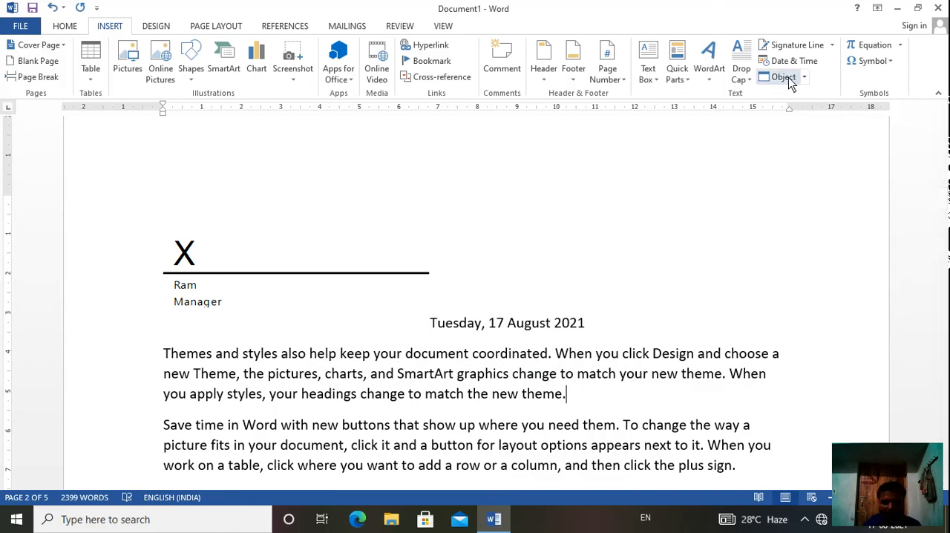
{"action": "left_click", "coordinate": [818, 67]}
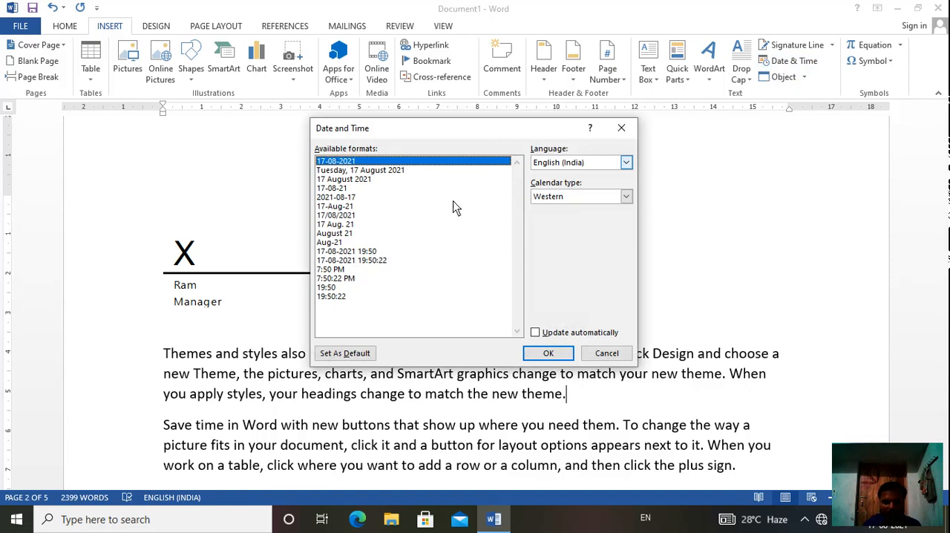
{"action": "left_click", "coordinate": [337, 251]}
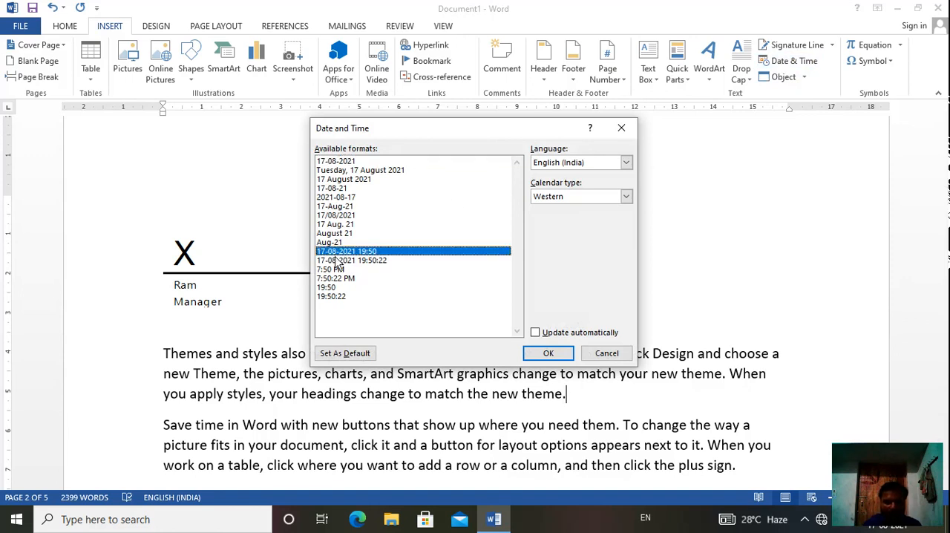
{"action": "left_click", "coordinate": [339, 261]}
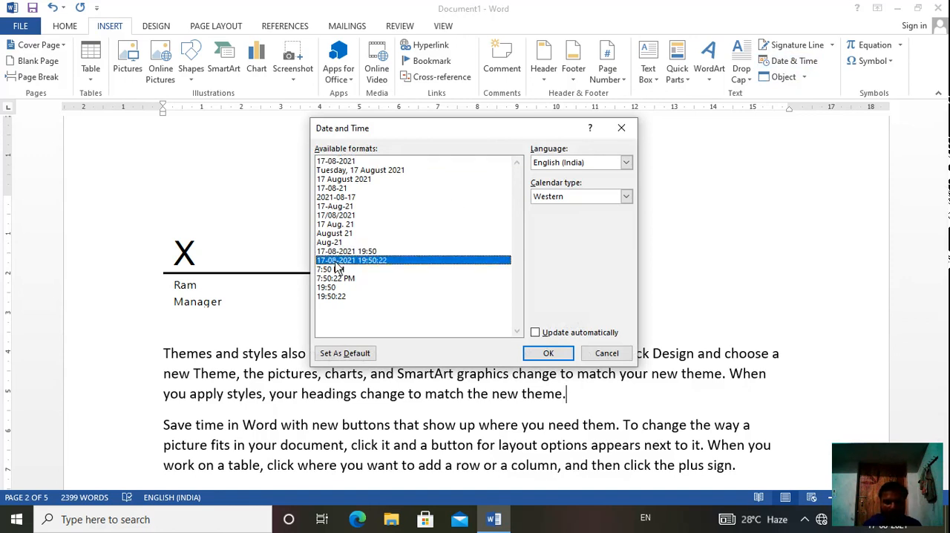
{"action": "left_click", "coordinate": [547, 353]}
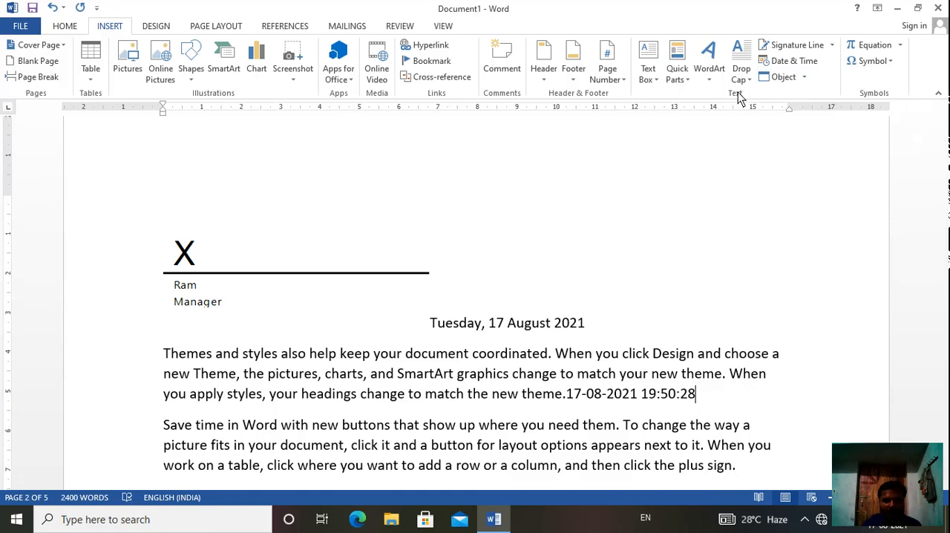
- Embed a new Microsoft Excel 97-2003 Worksheet object at the end of the "Themes and styles" paragraph and leave its editing mode
{"action": "left_click", "coordinate": [805, 78]}
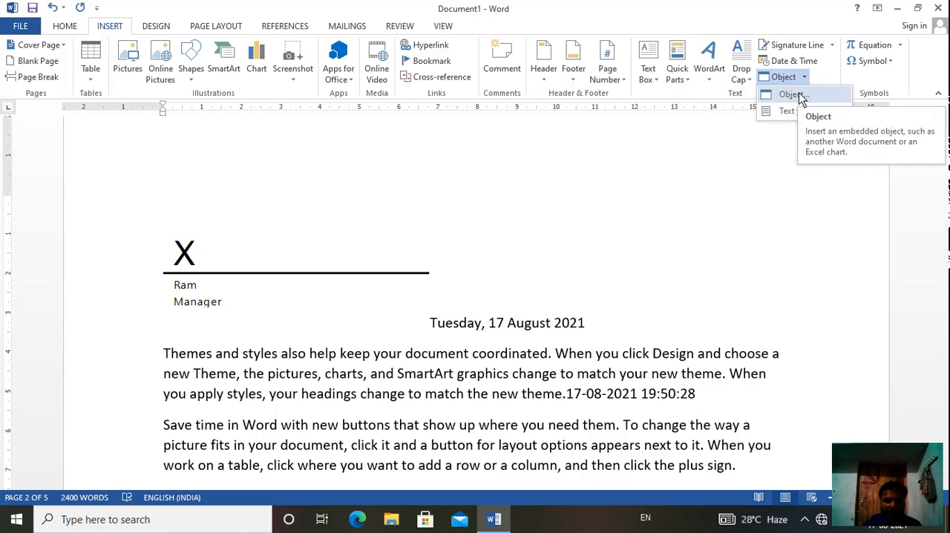
{"action": "left_click", "coordinate": [800, 97]}
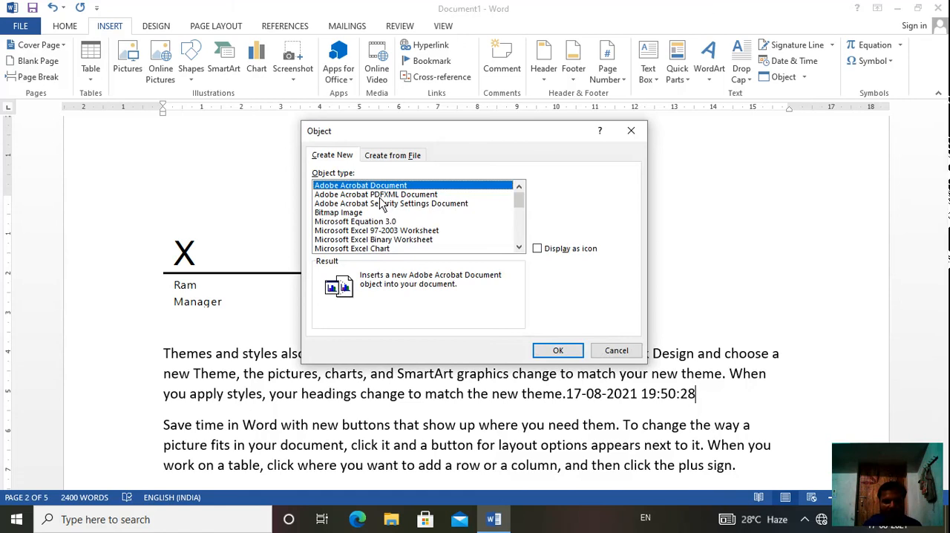
{"action": "left_click", "coordinate": [360, 231]}
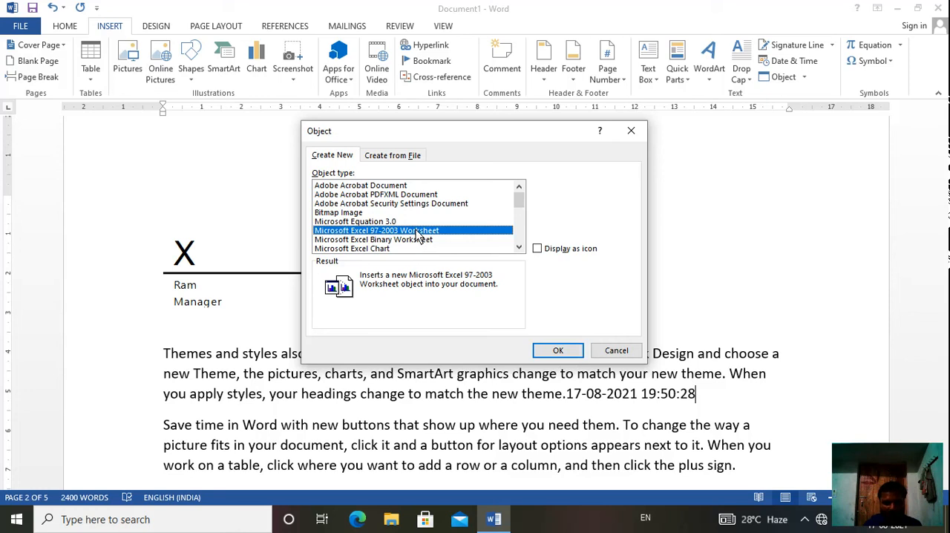
{"action": "left_click", "coordinate": [555, 351]}
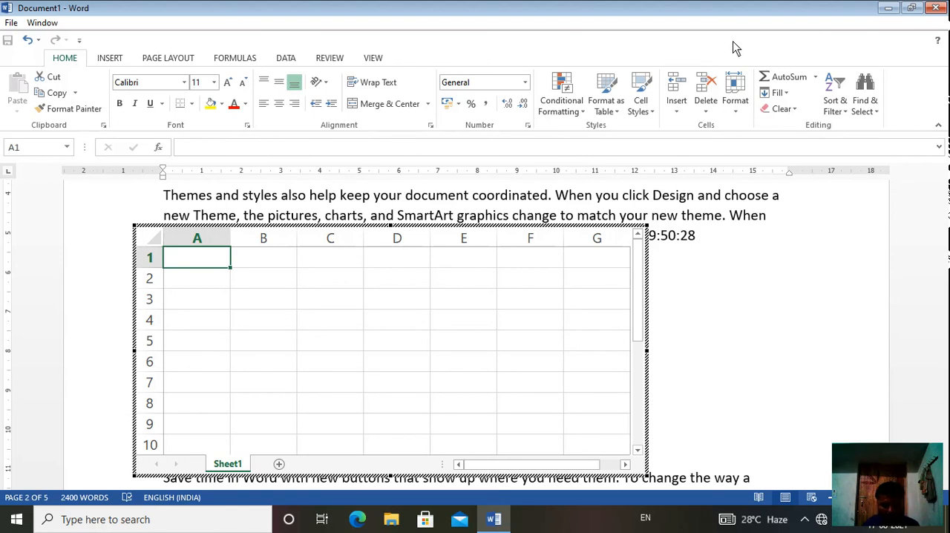
{"action": "key", "text": "Escape"}
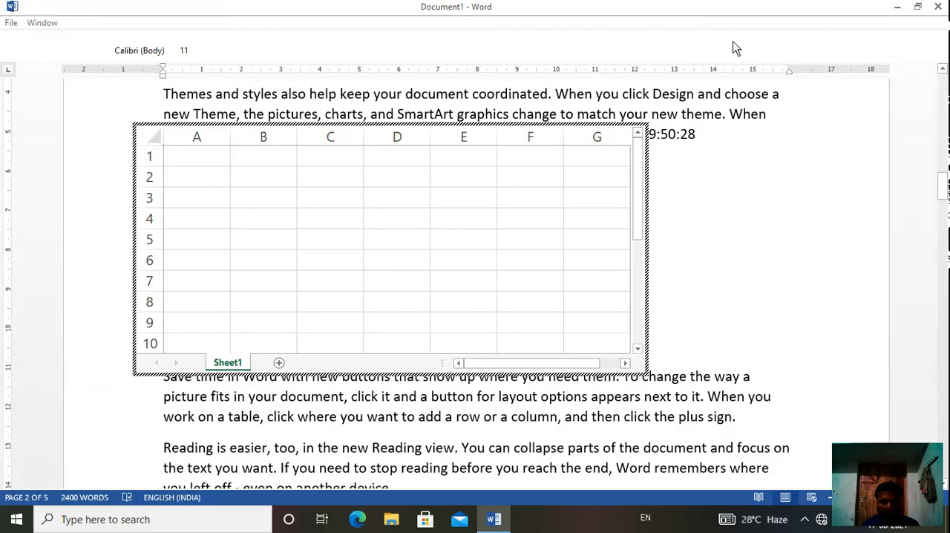
- Create a new blank document and insert the built-in Taylor Expansion equation
{"action": "key", "text": "ctrl+n"}
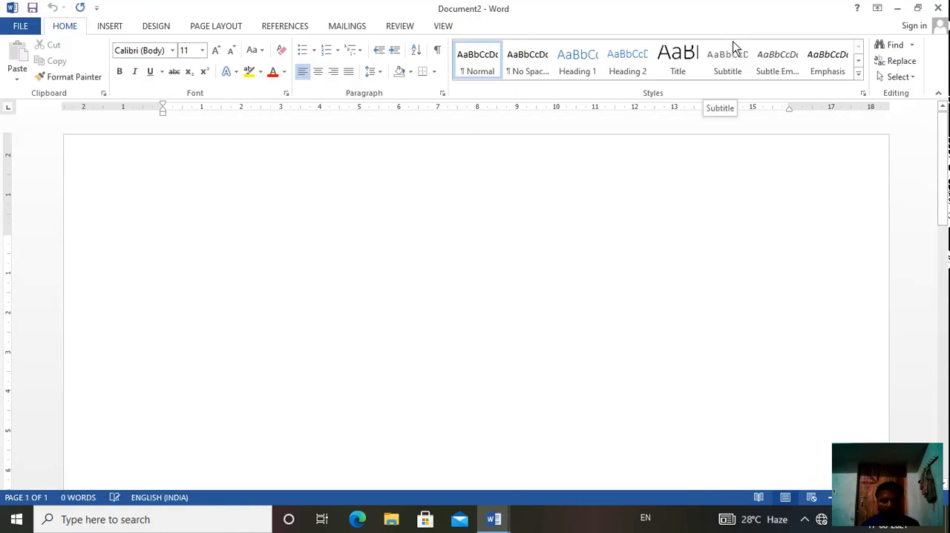
{"action": "left_click", "coordinate": [111, 26]}
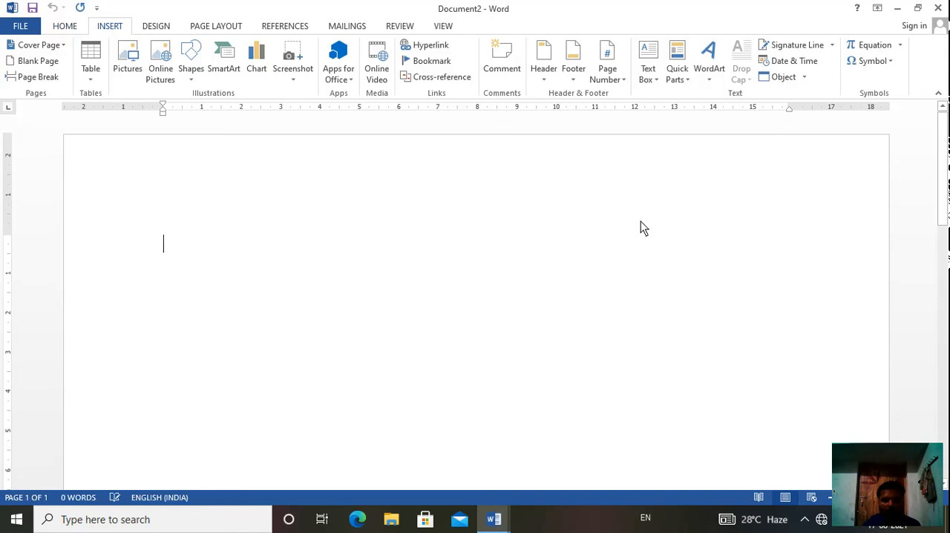
{"action": "left_click", "coordinate": [902, 46]}
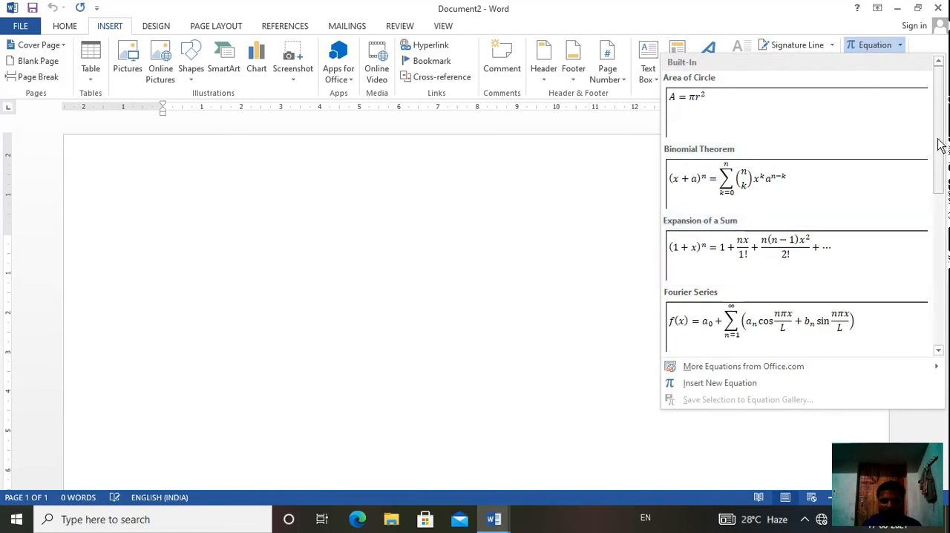
{"action": "left_click_drag", "start_coordinate": [942, 145], "coordinate": [944, 270]}
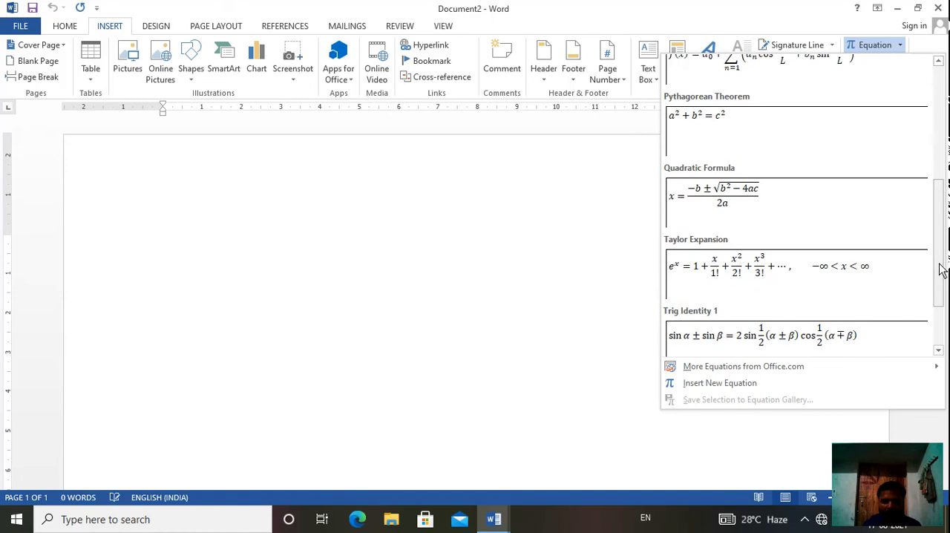
{"action": "left_click", "coordinate": [853, 276]}
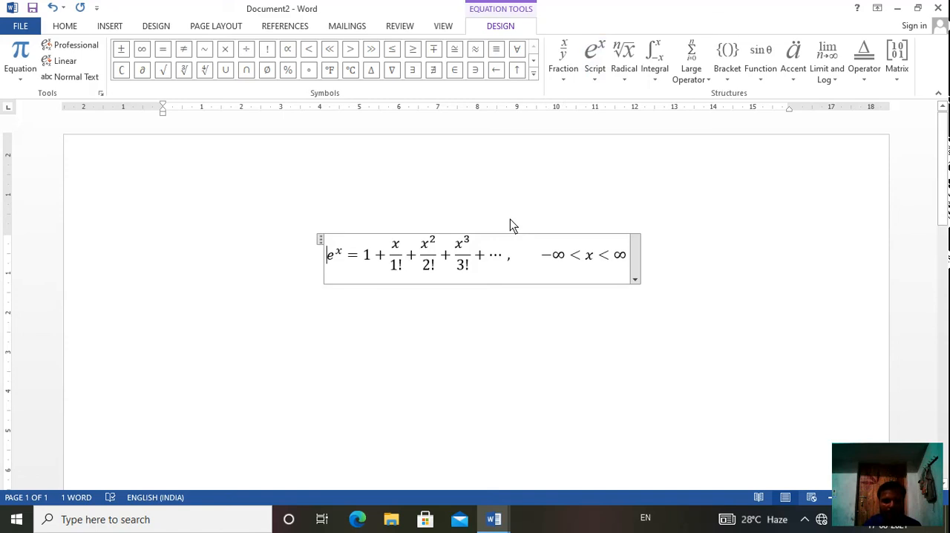
{"action": "left_click", "coordinate": [169, 311]}
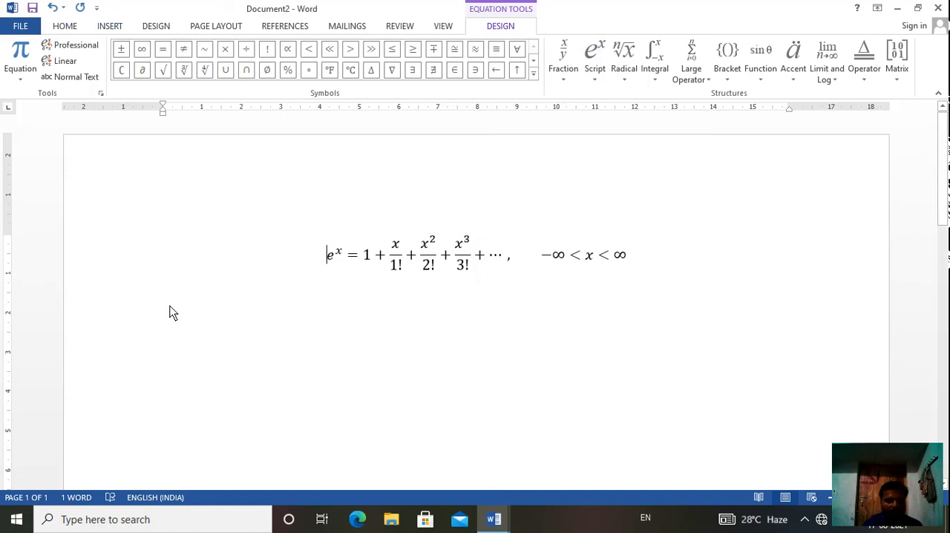
- Insert the Registered Sign symbol (®) directly before the Taylor Expansion equation
{"action": "left_click", "coordinate": [109, 28]}
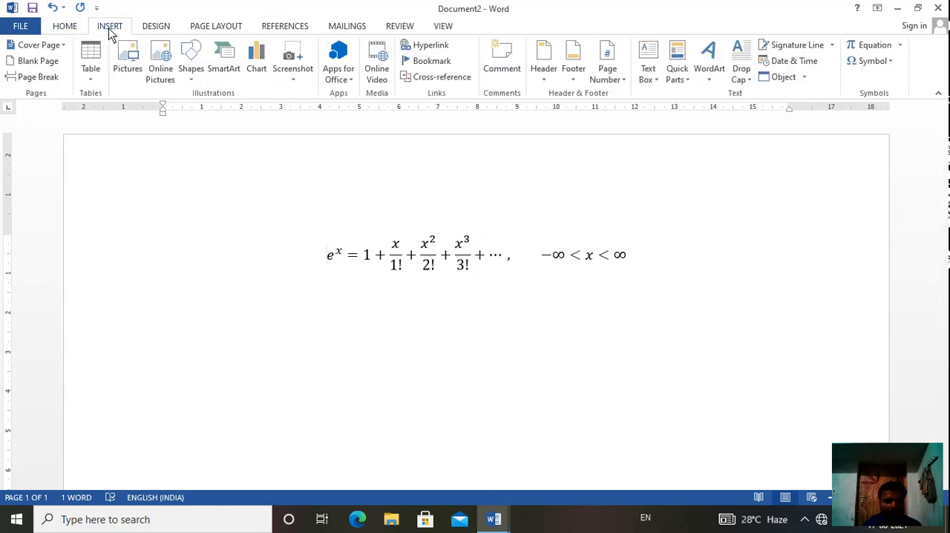
{"action": "left_click", "coordinate": [890, 59]}
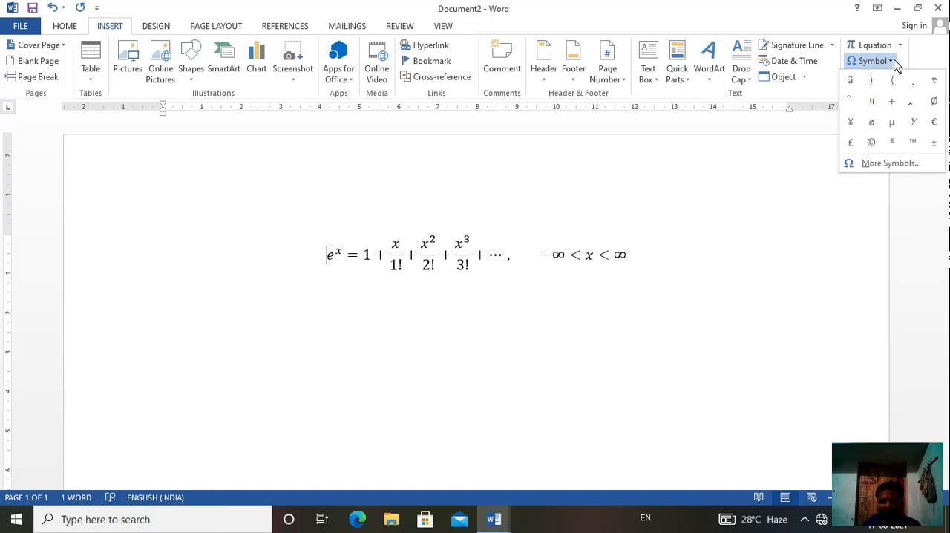
{"action": "key", "text": "Escape"}
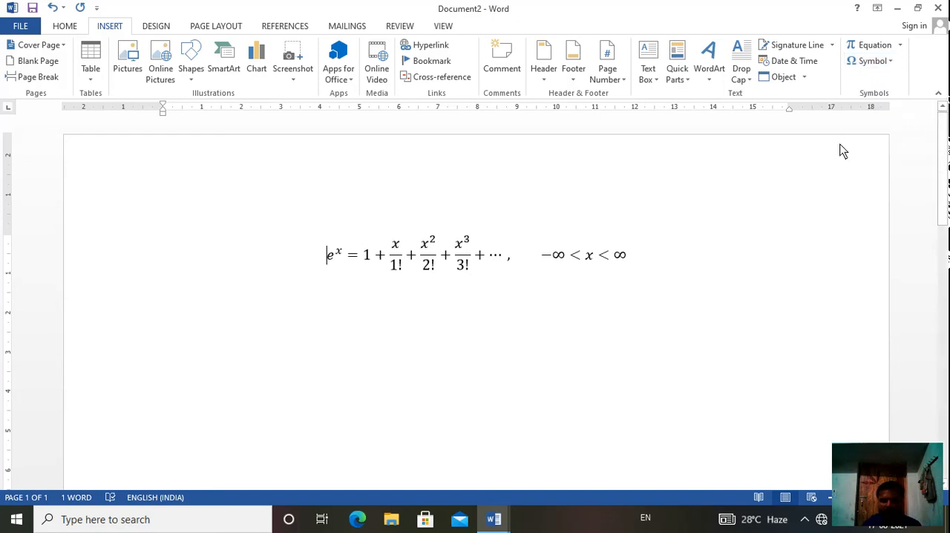
{"action": "left_click", "coordinate": [890, 62]}
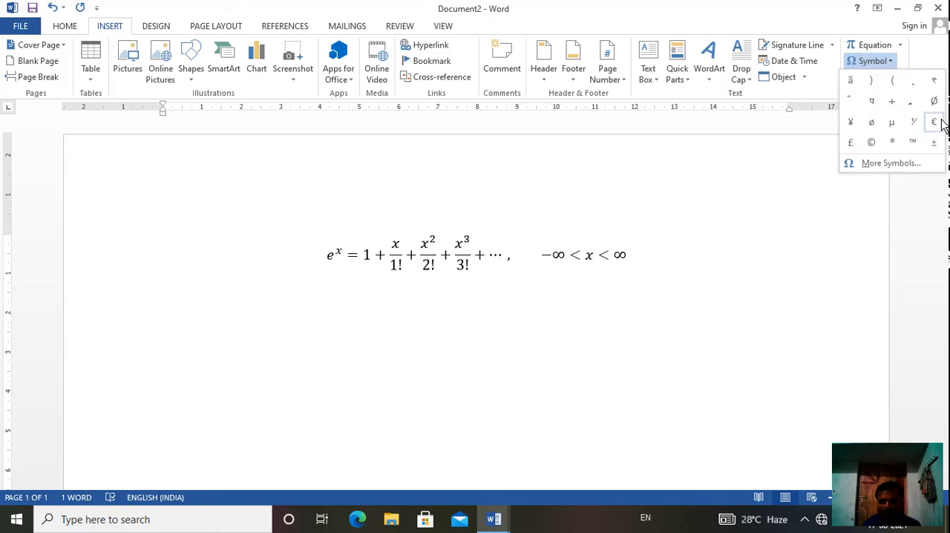
{"action": "left_click", "coordinate": [892, 143]}
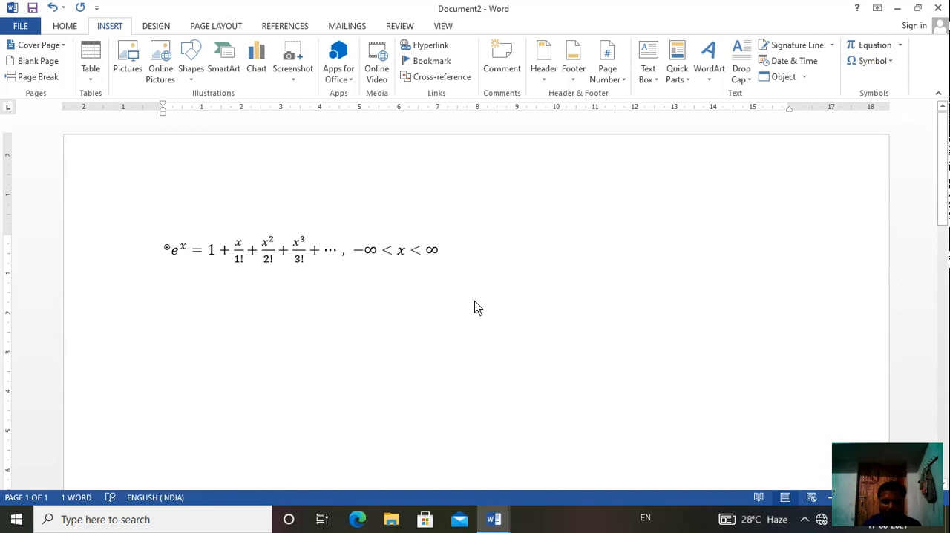
- Add three new paragraphs below the equation and insert the IPA Extensions symbol ʦ (character code 02A6) in the last one
{"action": "key", "text": "Return"}
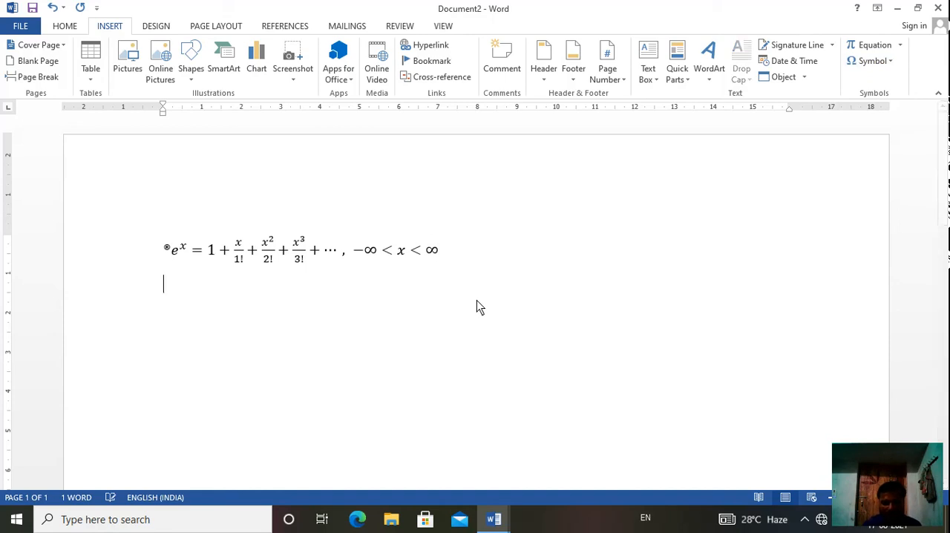
{"action": "key", "text": "Return"}
{"action": "key", "text": "Return"}
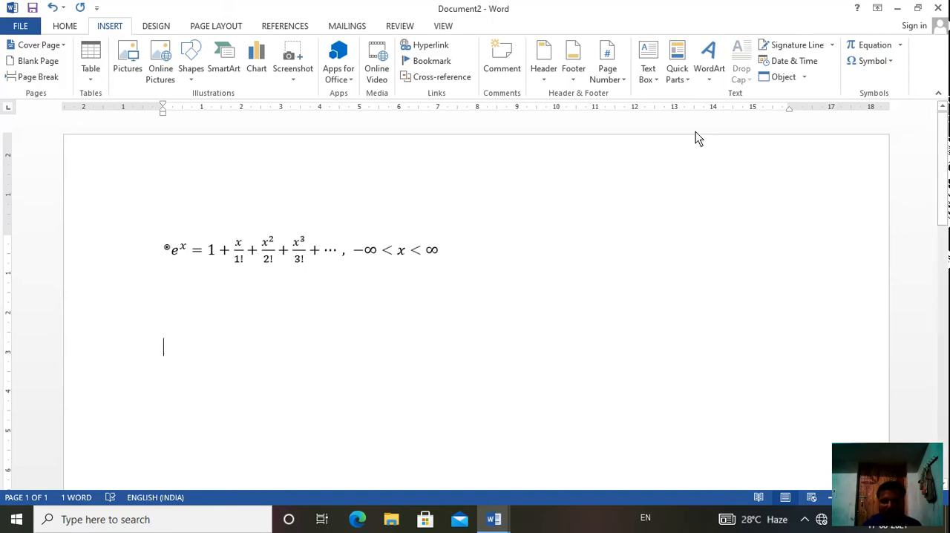
{"action": "left_click", "coordinate": [892, 62]}
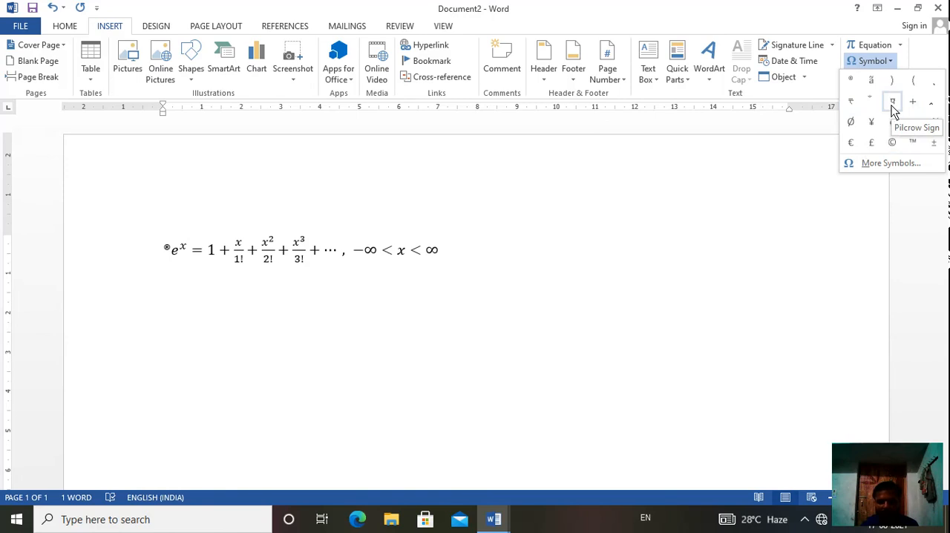
{"action": "left_click", "coordinate": [889, 163]}
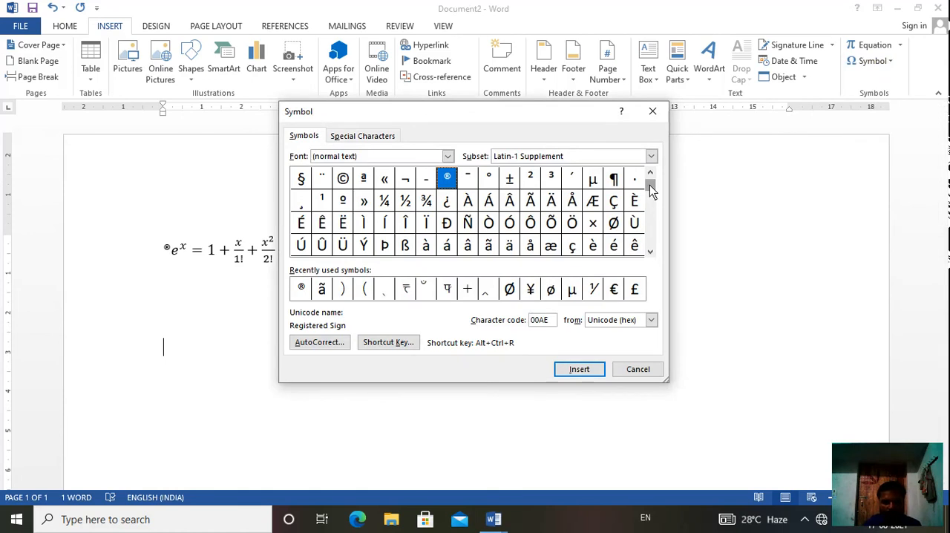
{"action": "mouse_move", "coordinate": [650, 190]}
{"action": "left_mouse_down"}
{"action": "mouse_move", "coordinate": [651, 243]}
{"action": "mouse_move", "coordinate": [650, 202]}
{"action": "left_mouse_up"}
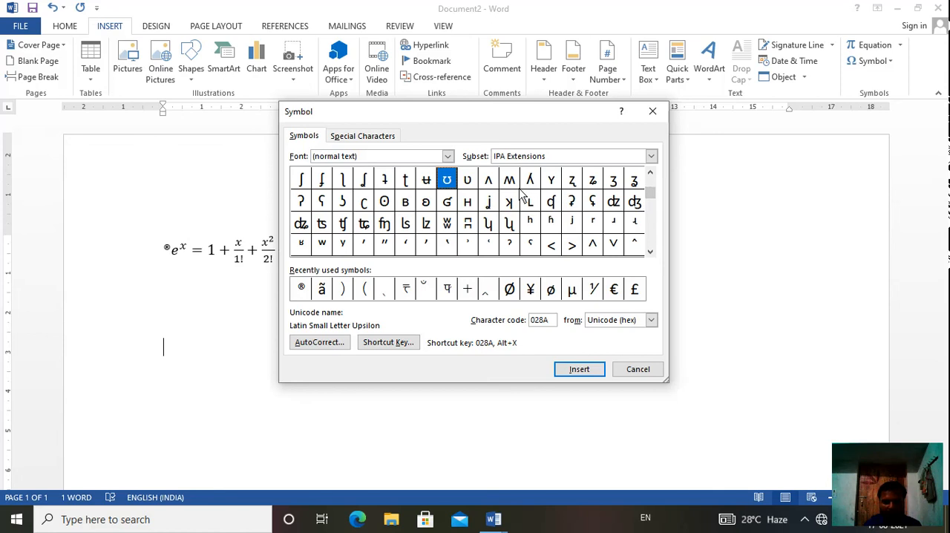
{"action": "left_click", "coordinate": [324, 227]}
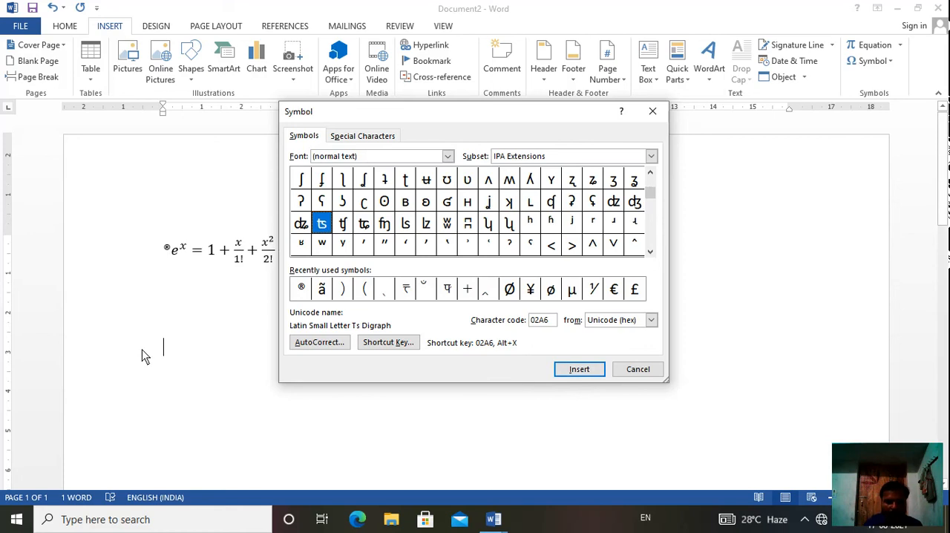
{"action": "left_click", "coordinate": [565, 374]}
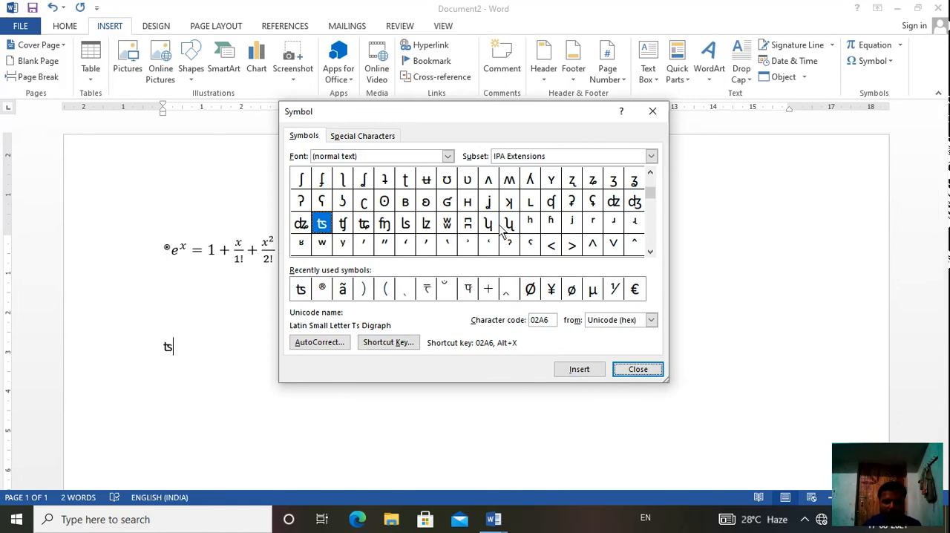
- Insert the IPA Extensions symbol ʯ (character code 02AF) after the ʦ symbol and close the symbol dialog
{"action": "left_click", "coordinate": [509, 225]}
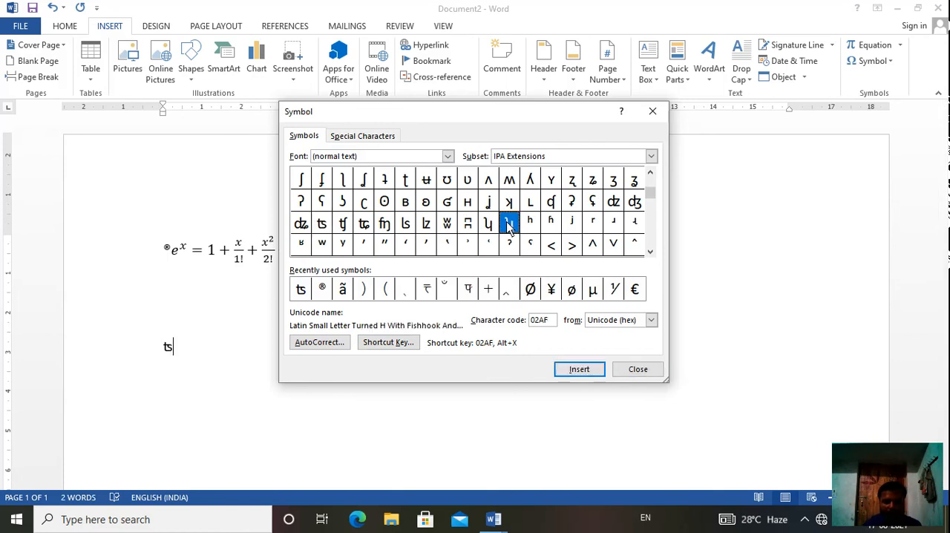
{"action": "left_click", "coordinate": [579, 370]}
{"action": "left_click", "coordinate": [579, 371]}
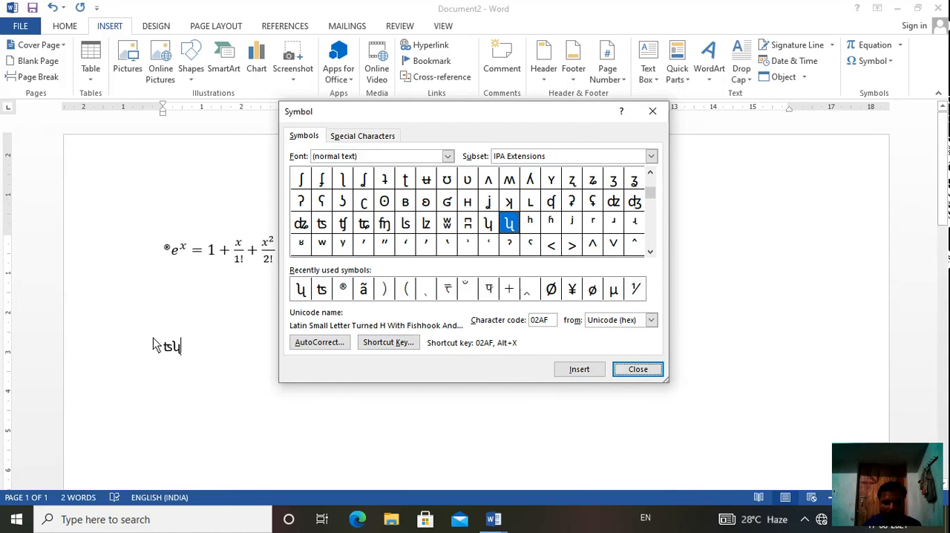
{"action": "left_click", "coordinate": [632, 374]}
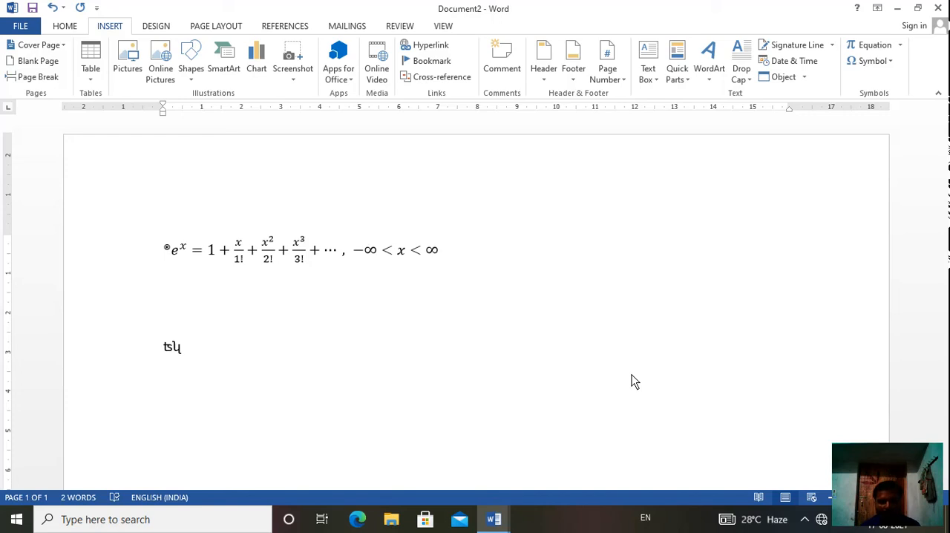
{"action": "left_click", "coordinate": [885, 494]}
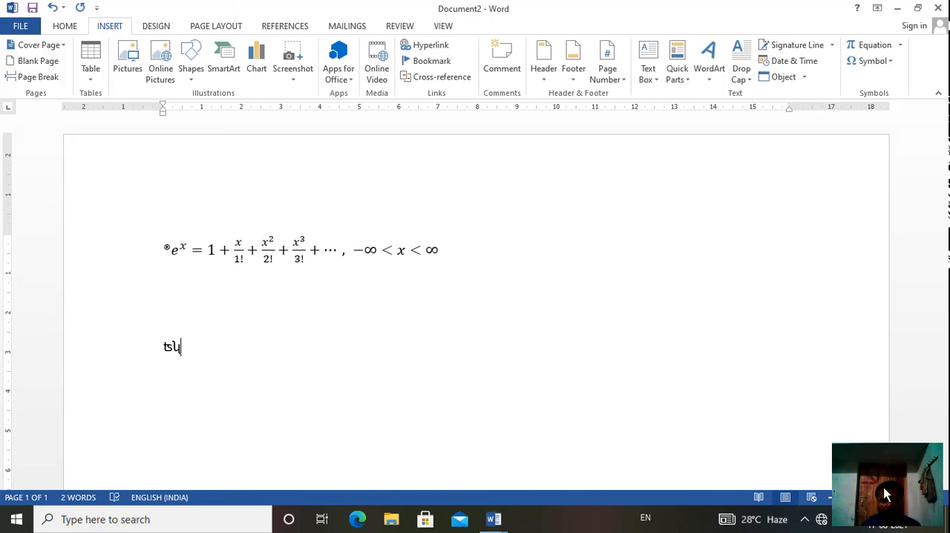